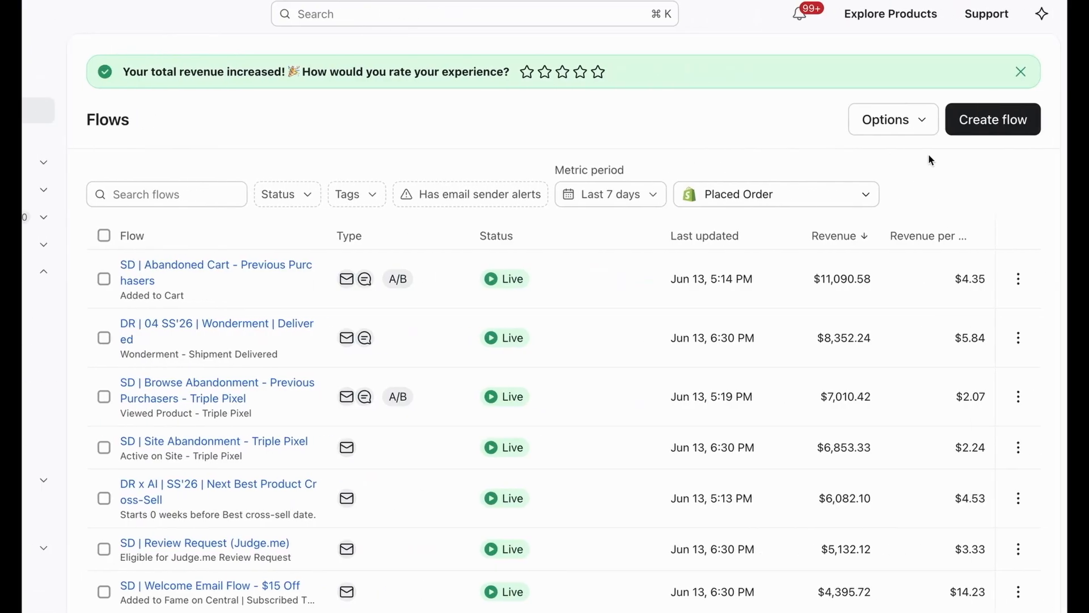
Start creating a new flow and search the flow templates for "cart"
click(987, 118)
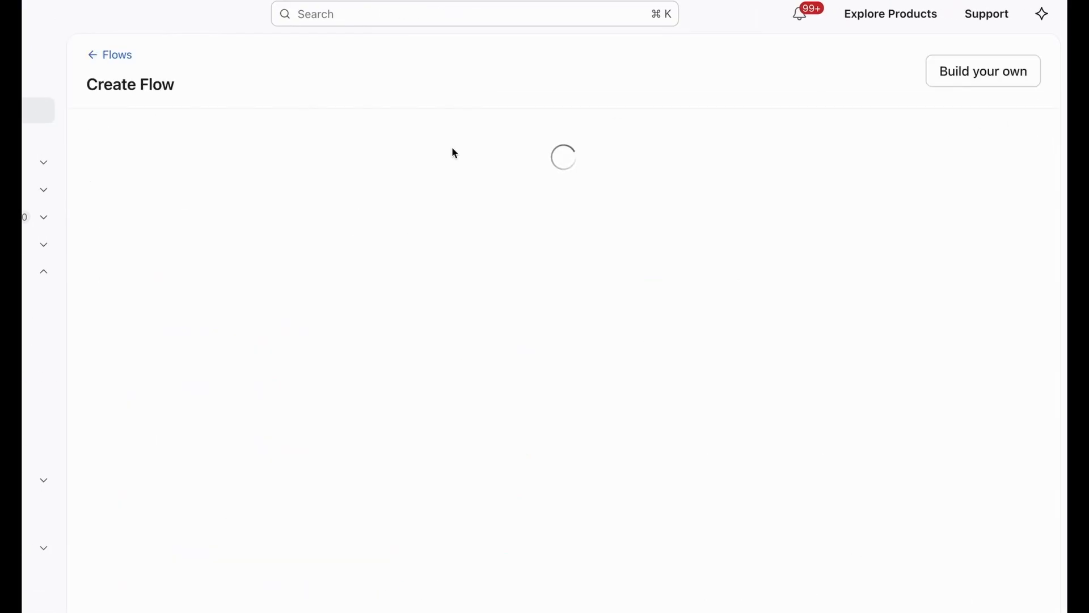
click(346, 154)
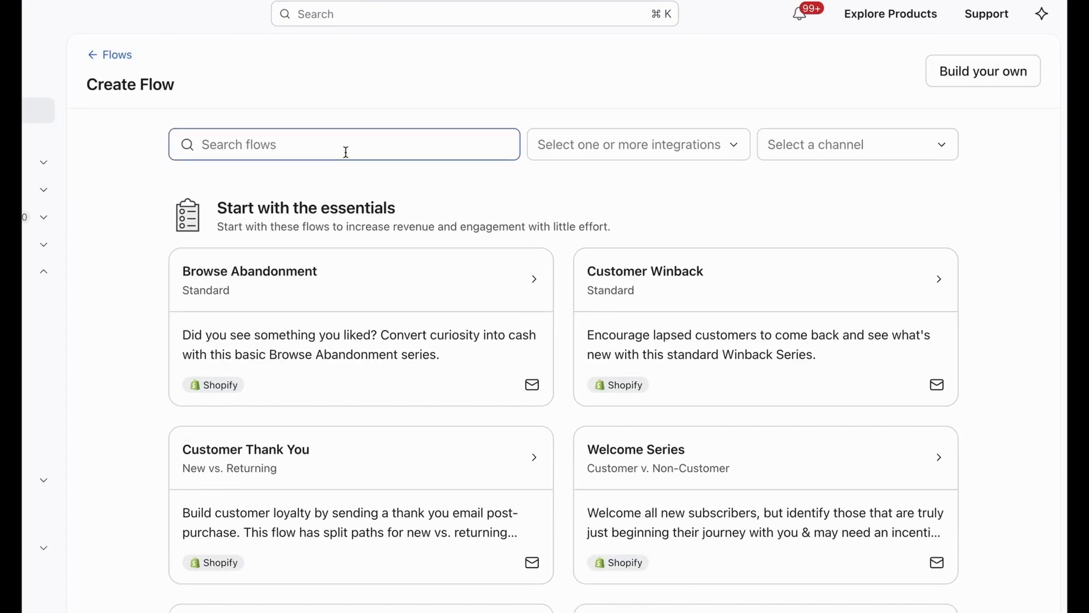
text(cart)
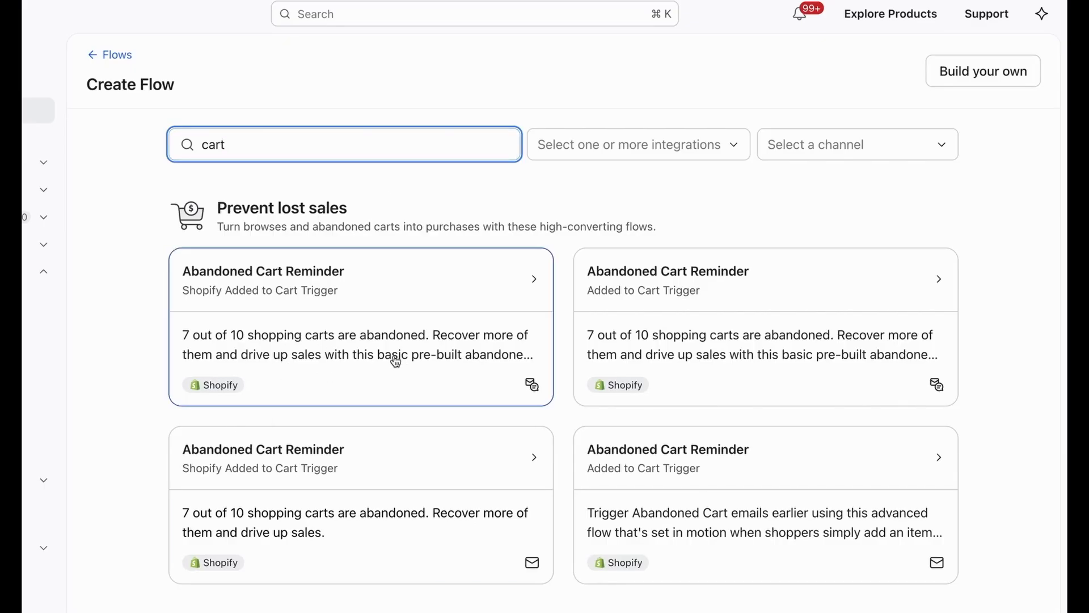
Search the flow templates for "checkout" instead and look through the matching templates
key(BackSpace)
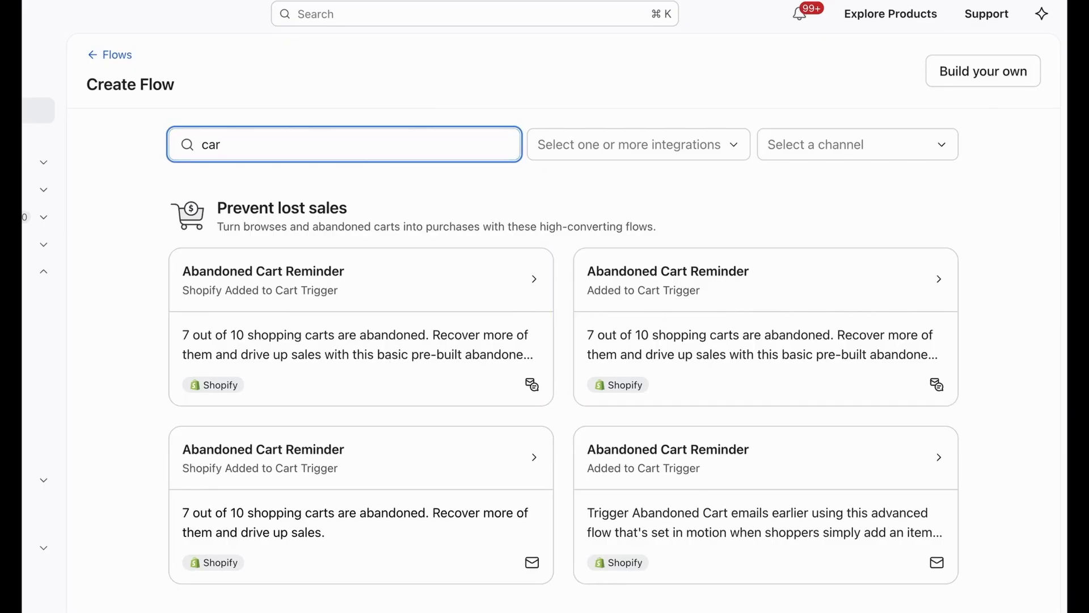
key(BackSpace)
key(BackSpace)
key(BackSpace)
text(checkout)
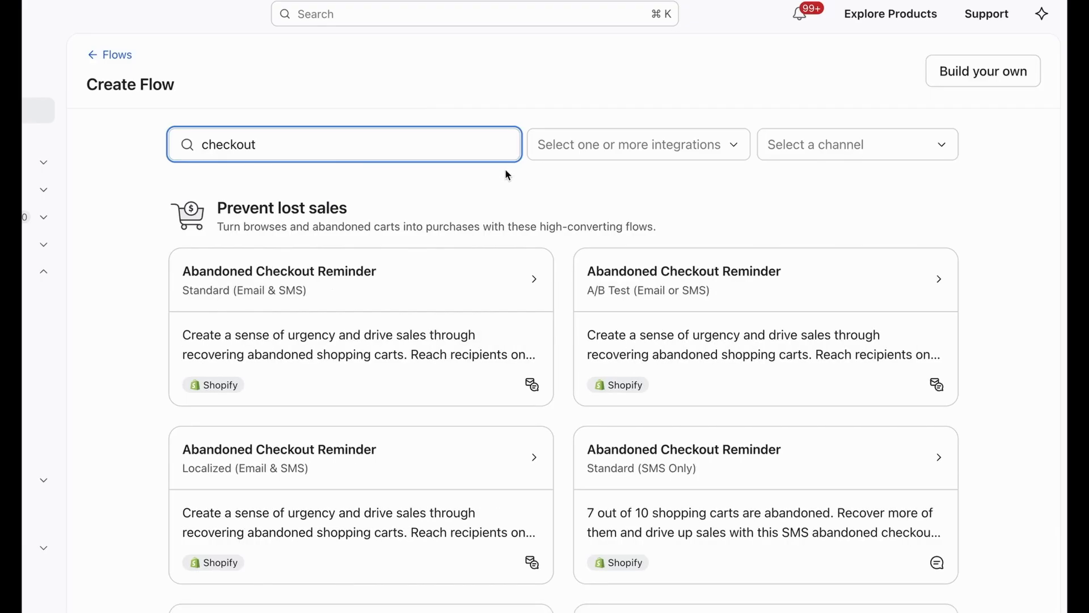
scroll(359, 262, down, 1)
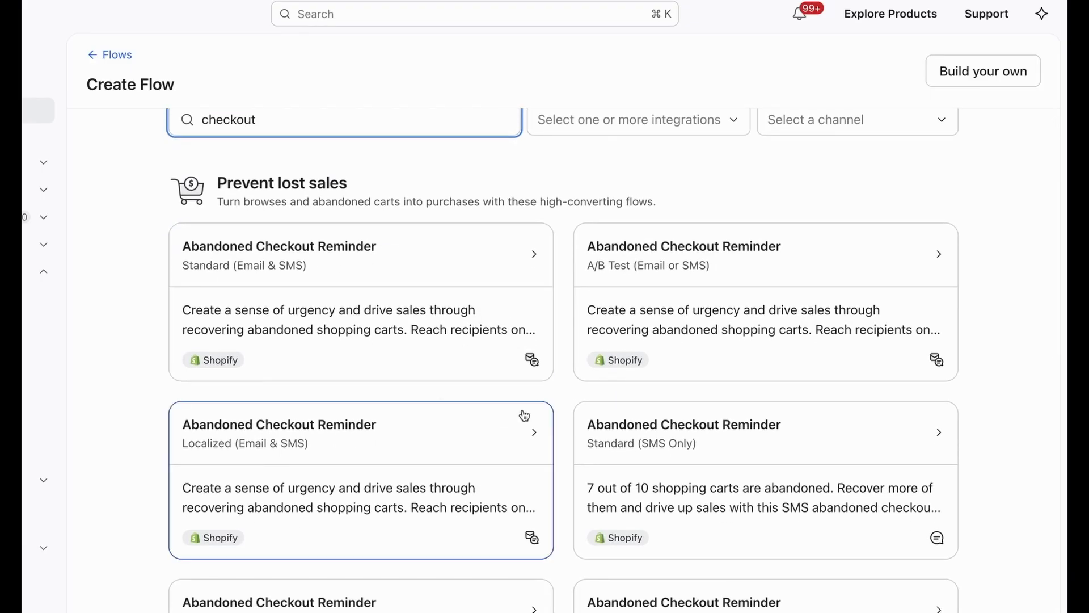
Search the templates for "cart" and create a flow from the email-and-SMS Abandoned Cart Reminder with the Shopify Added to Cart trigger
double_click(299, 121)
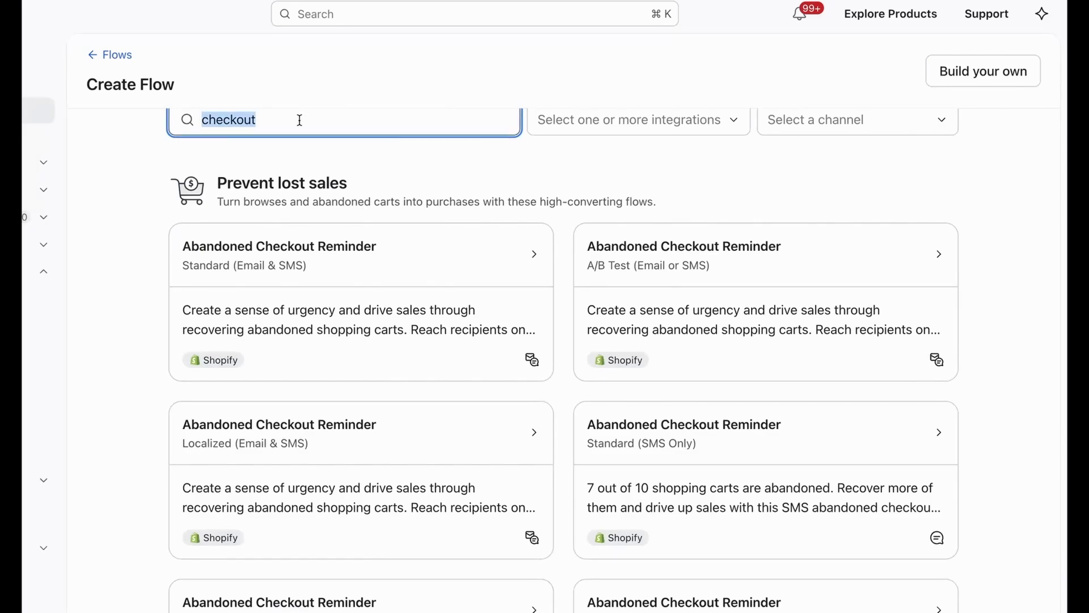
text(cart)
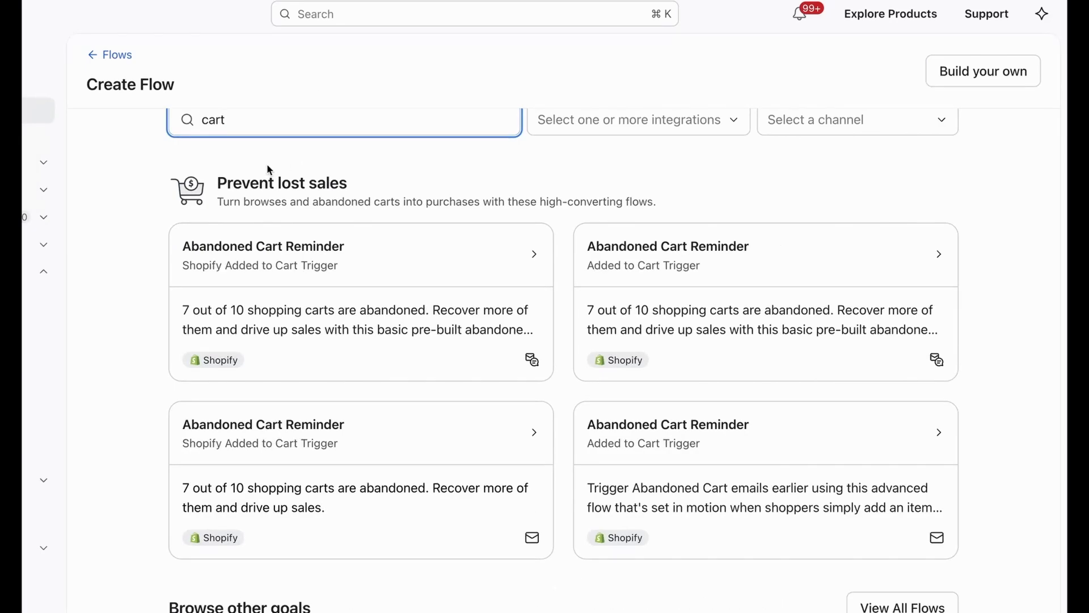
scroll(264, 167, up, 1)
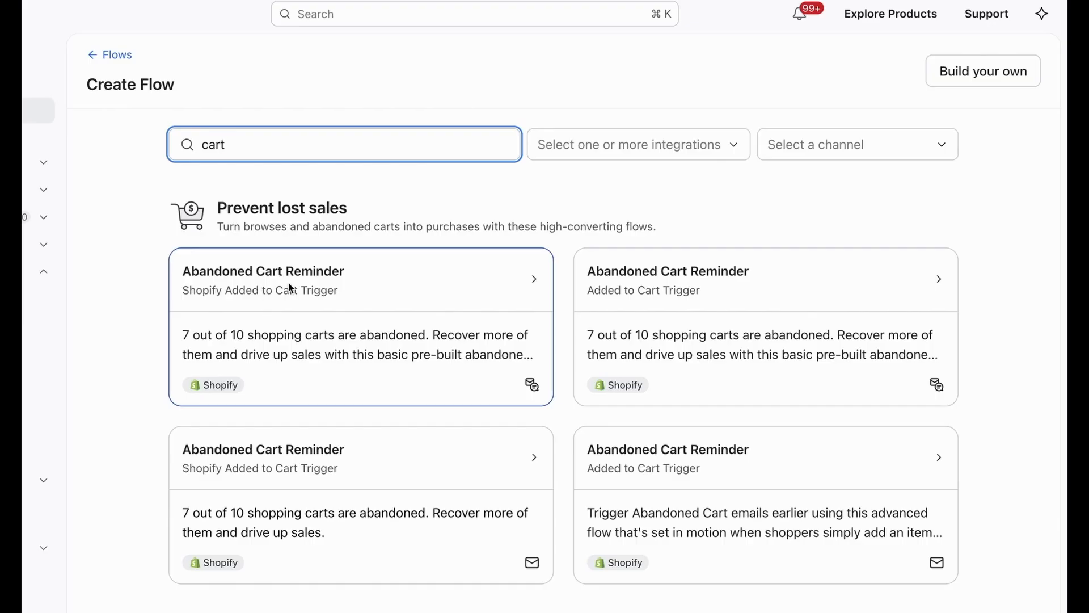
click(316, 324)
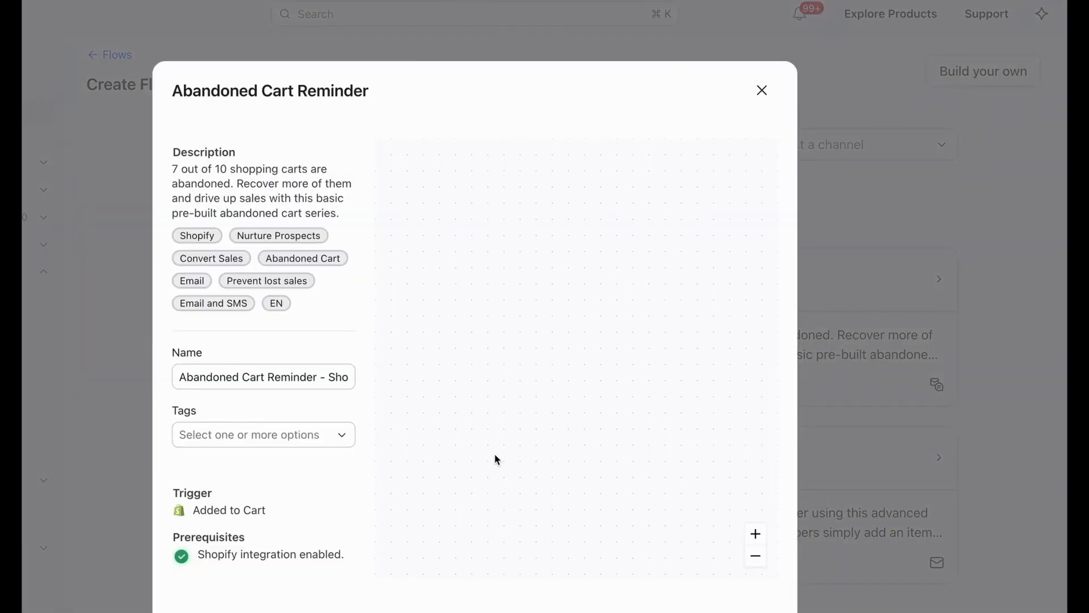
scroll(698, 567, down, 1)
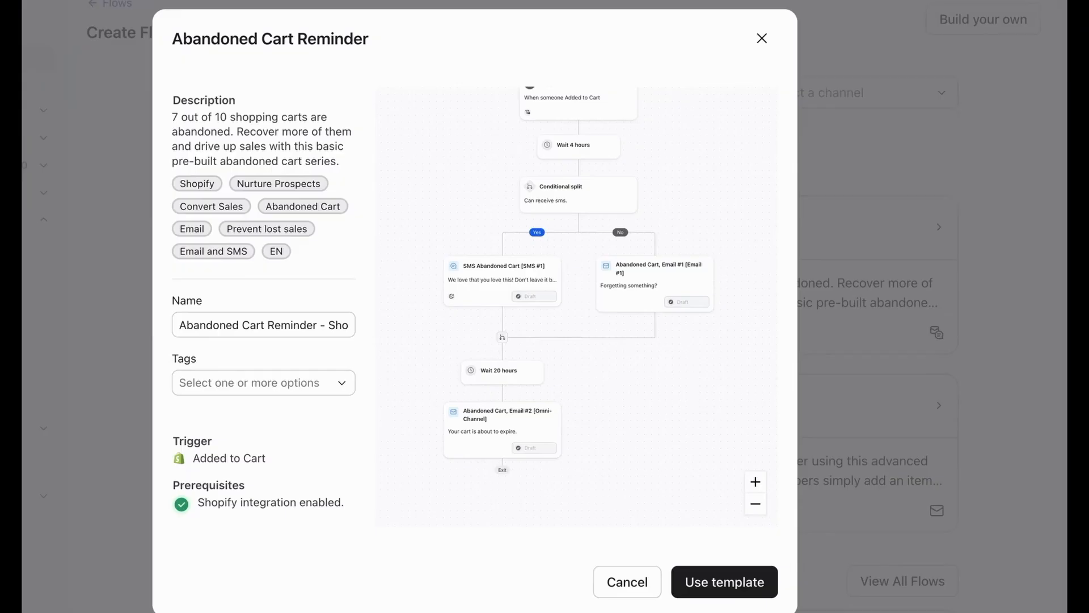
click(700, 586)
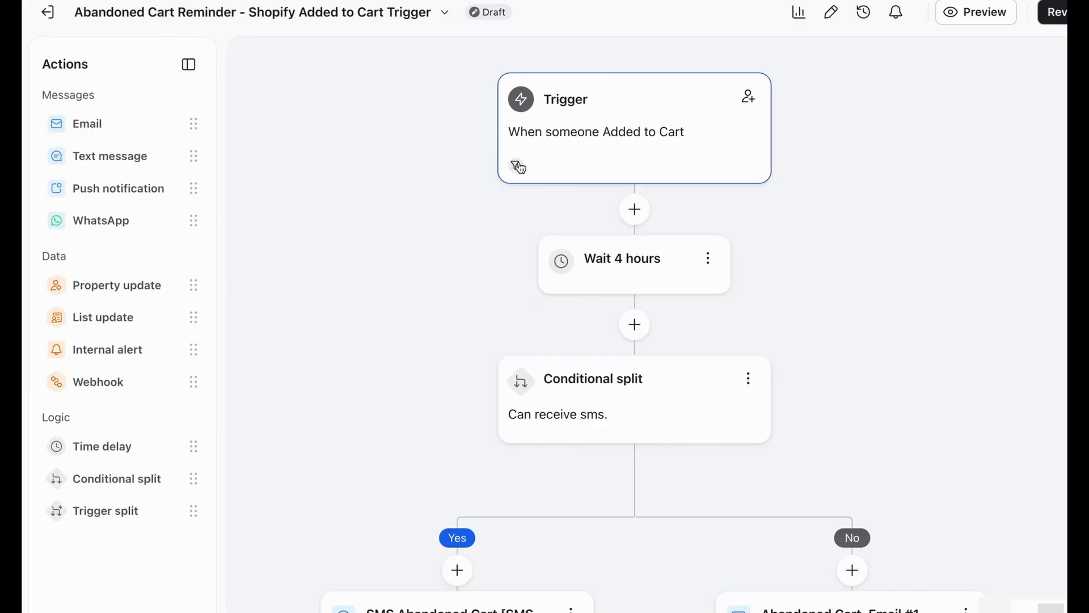
Examine the trigger's re-entry criteria, trigger filters and profile filters, and close its settings
click(519, 167)
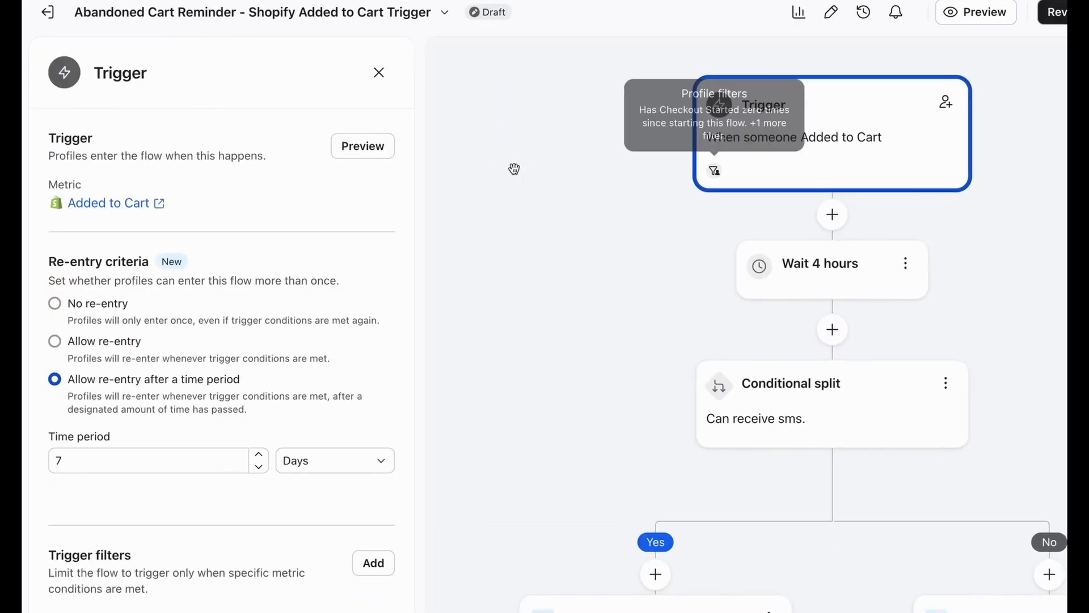
scroll(189, 312, down, 3)
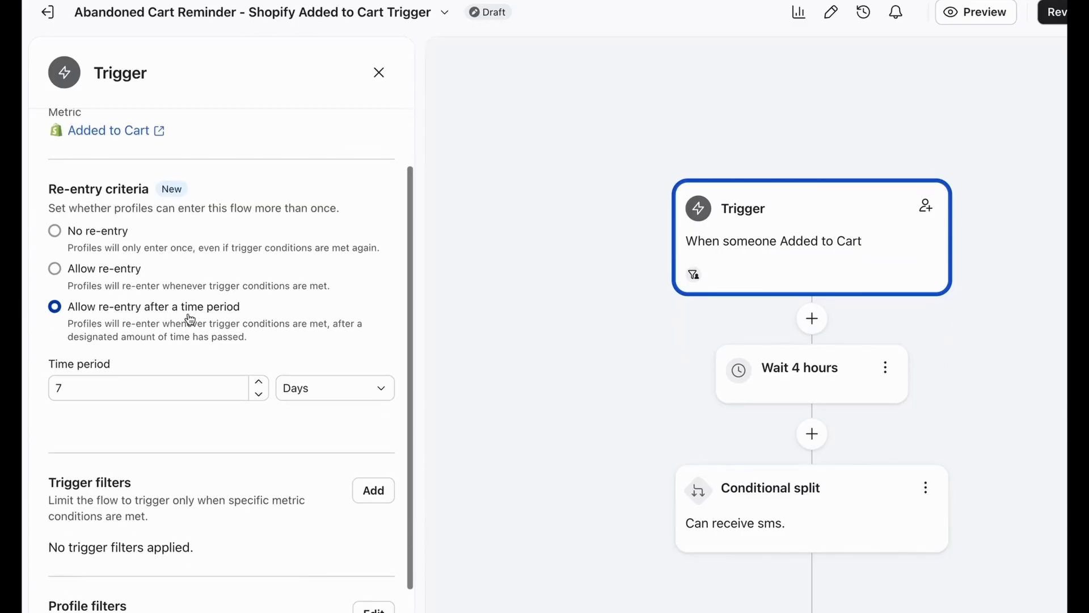
scroll(129, 285, up, 1)
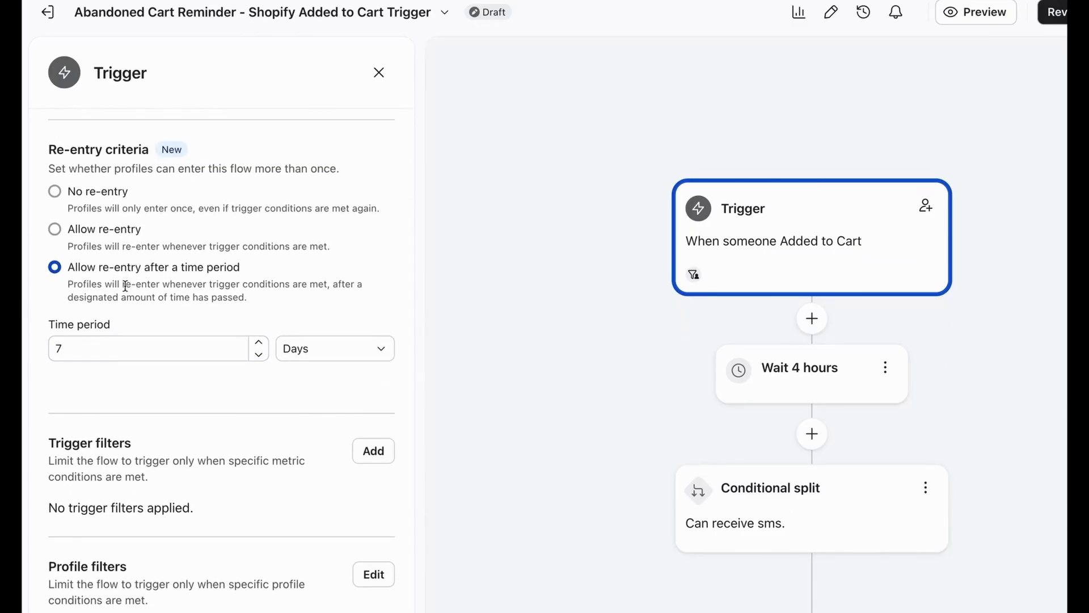
scroll(172, 326, down, 4)
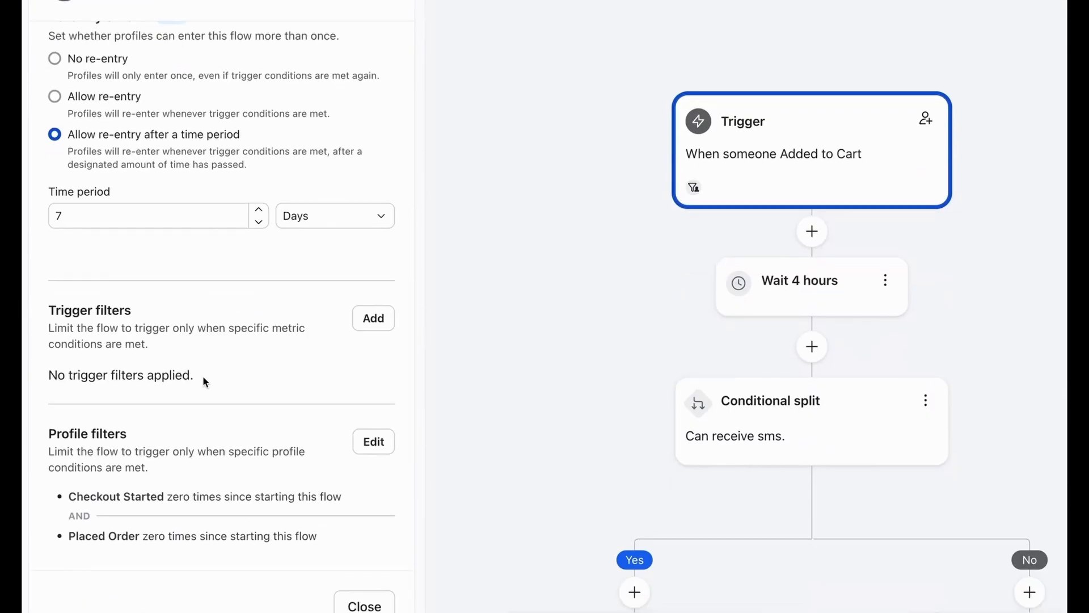
triple_click(111, 500)
click(186, 546)
double_click(190, 523)
double_click(191, 529)
click(352, 595)
Remove the "Can receive sms" conditional split by deleting its Yes path
scroll(397, 442, down, 5)
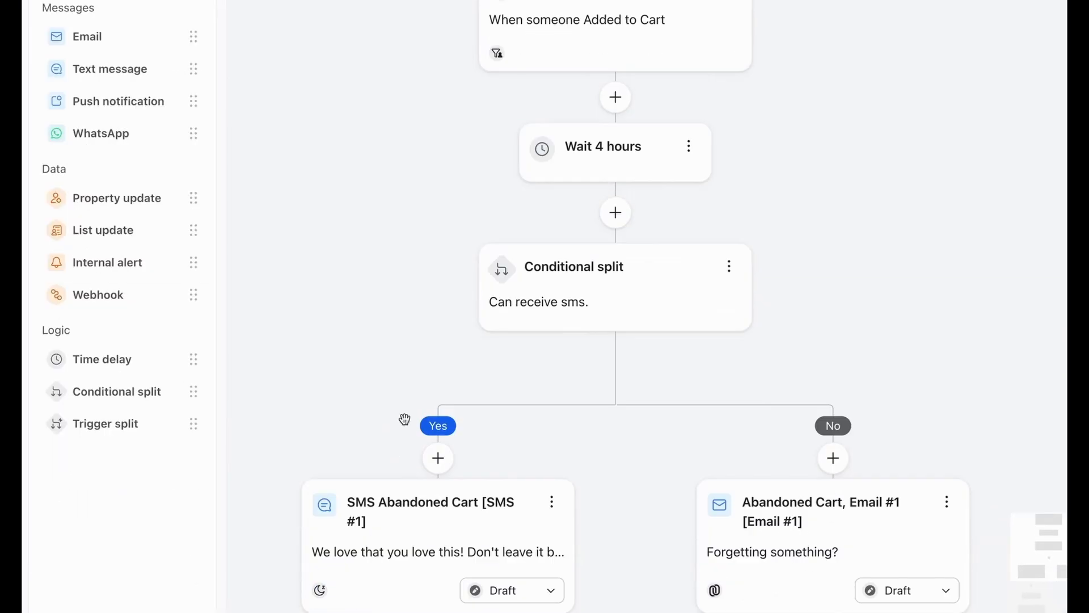
scroll(406, 425, down, 3)
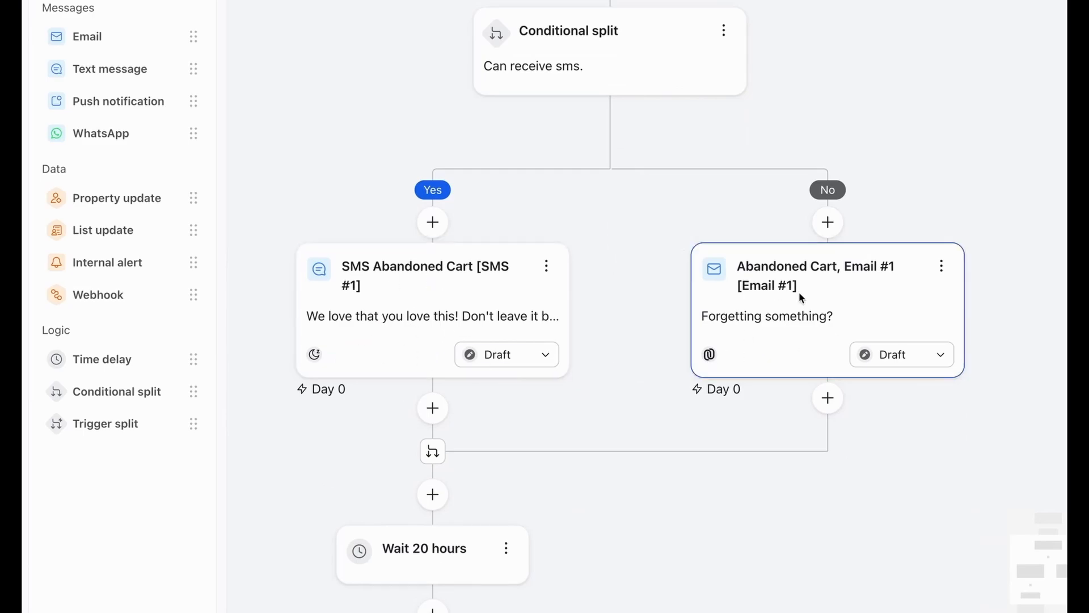
scroll(571, 245, up, 2)
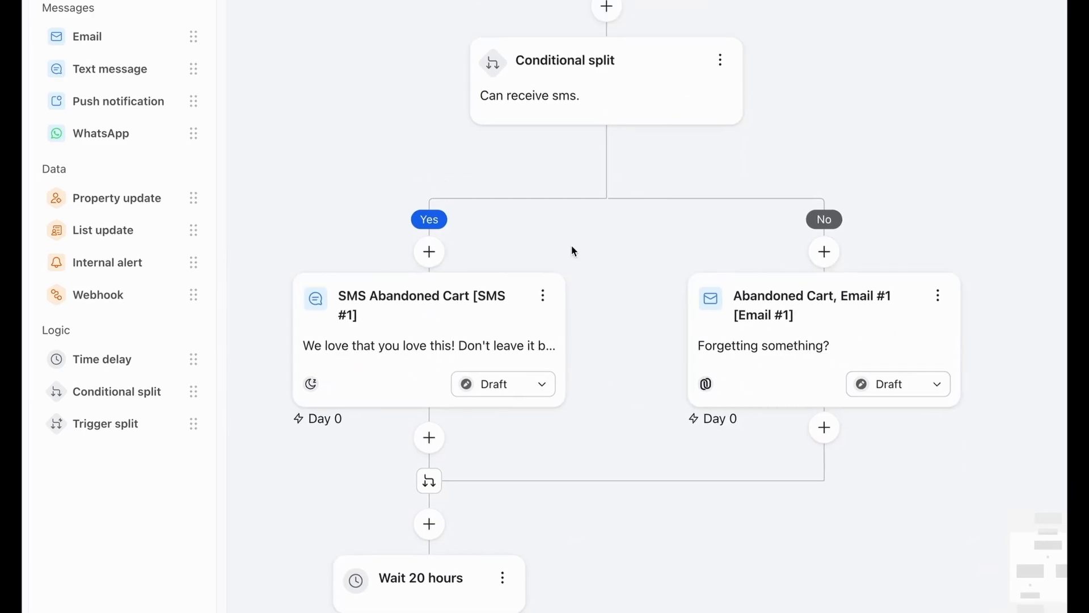
scroll(570, 245, down, 2)
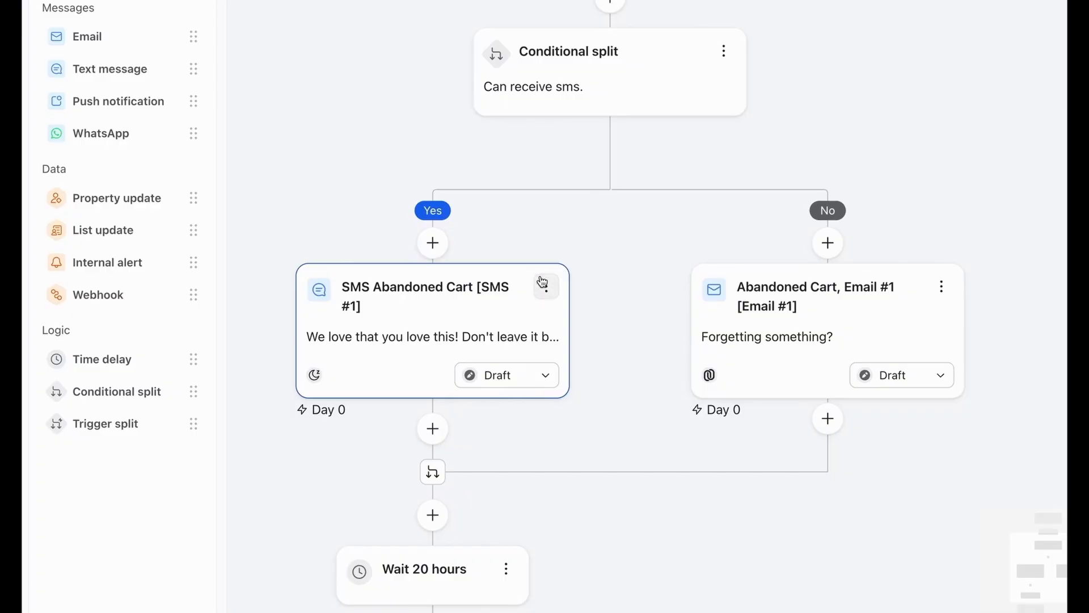
scroll(699, 108, up, 1)
click(720, 90)
click(744, 153)
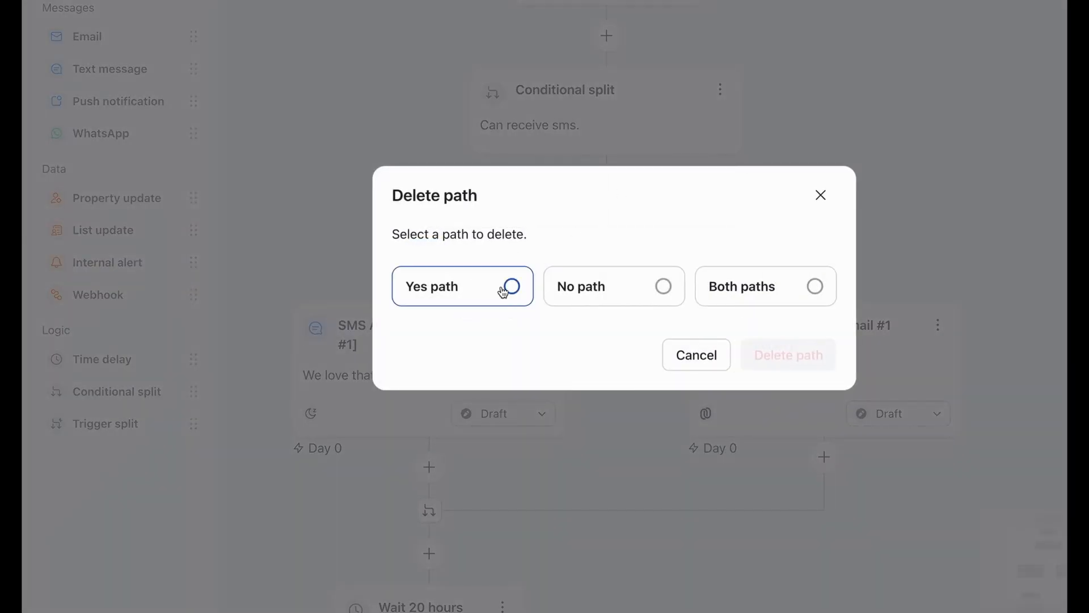
click(510, 286)
click(761, 363)
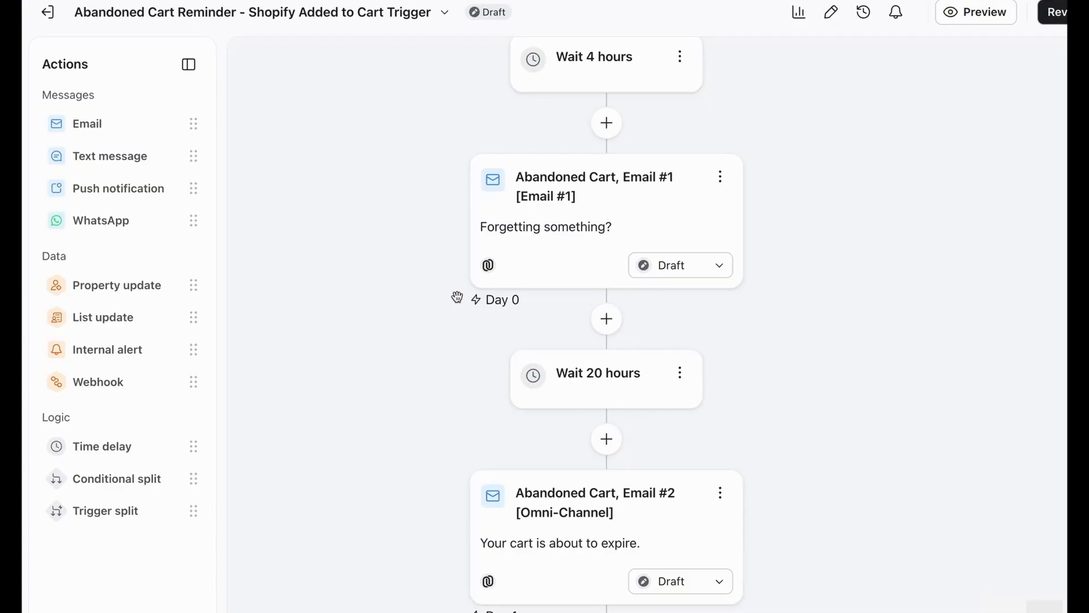
Look through the flow from the trigger to the end and open the trigger's settings
scroll(523, 279, up, 5)
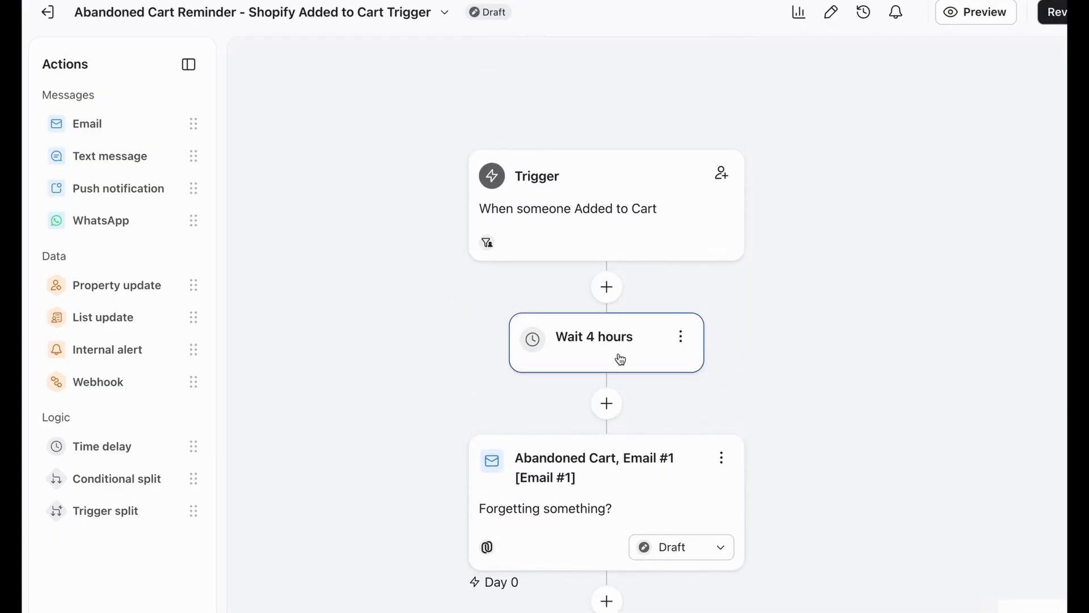
scroll(620, 361, down, 2)
scroll(620, 360, down, 10)
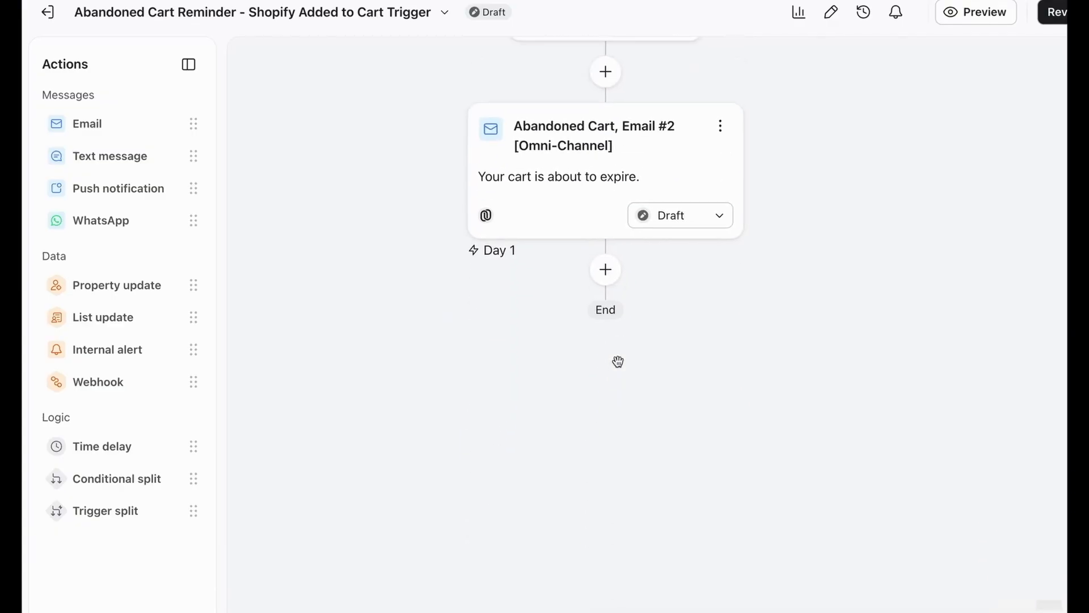
scroll(618, 363, up, 10)
scroll(619, 368, up, 3)
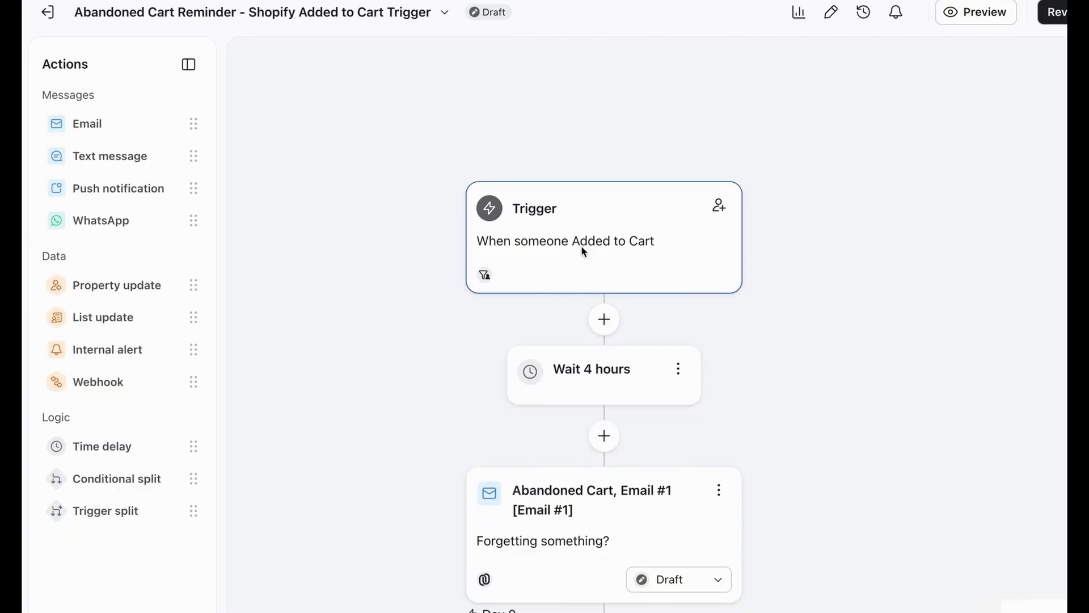
click(583, 250)
drag(745, 392, 584, 233)
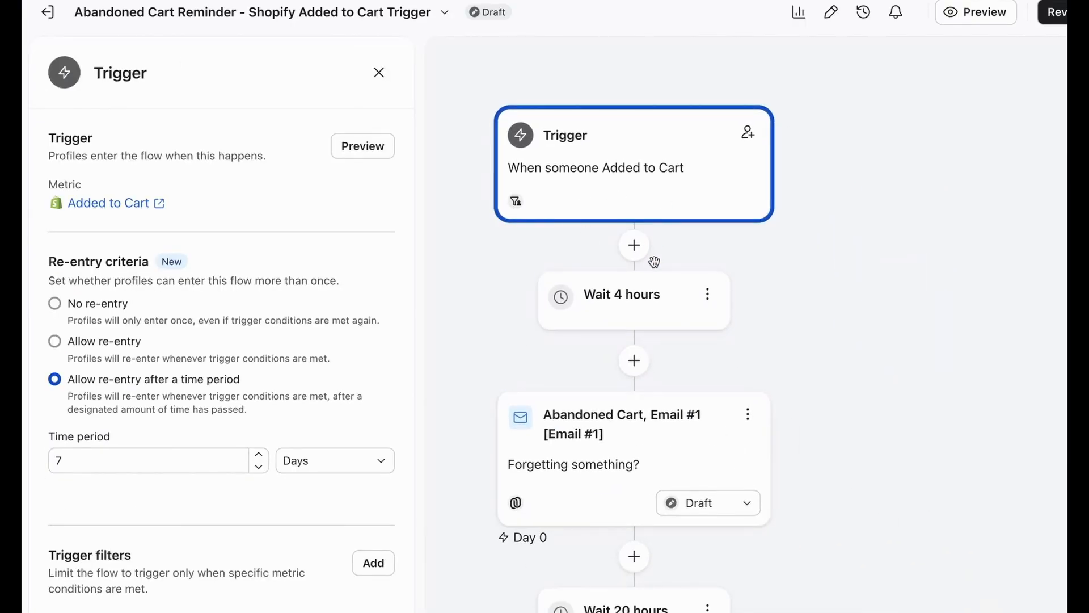
scroll(653, 265, down, 5)
scroll(649, 255, up, 3)
Set the time delay between the trigger and Email #1 to 30 minutes and save it
click(635, 184)
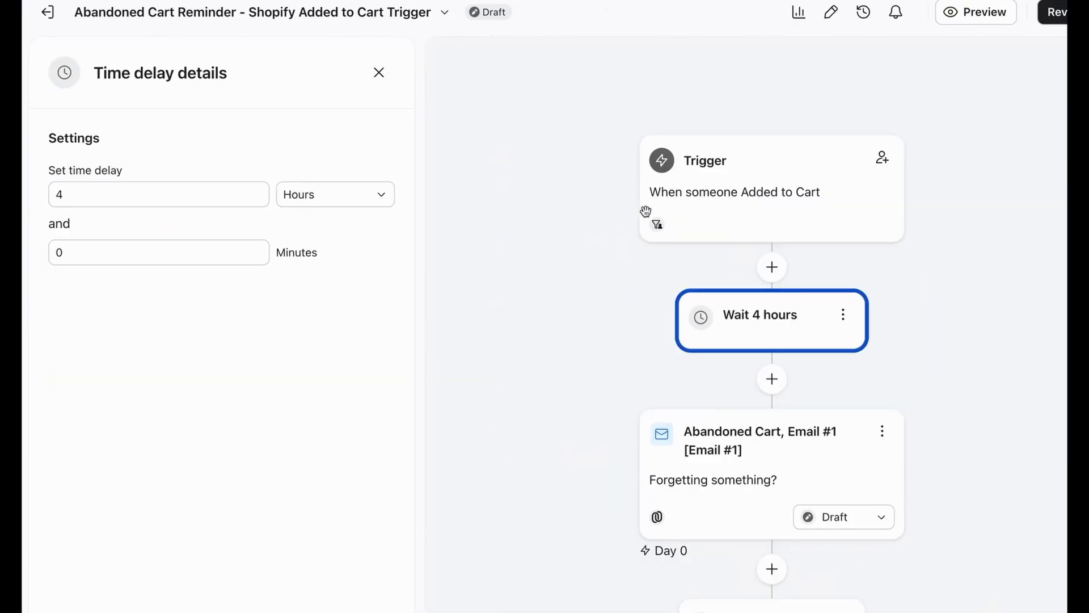
double_click(128, 201)
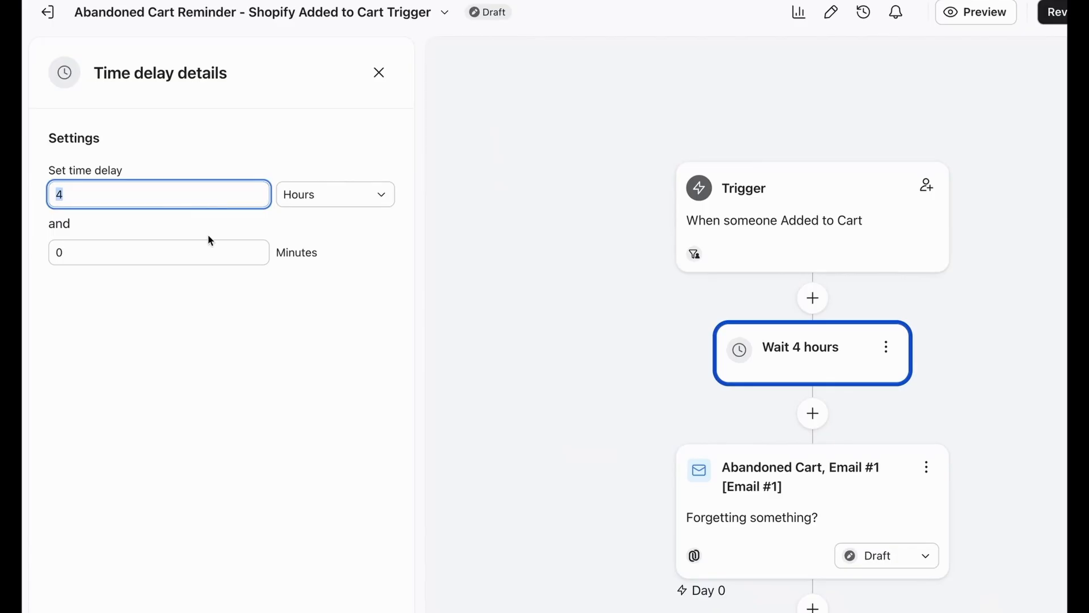
click(309, 195)
click(318, 284)
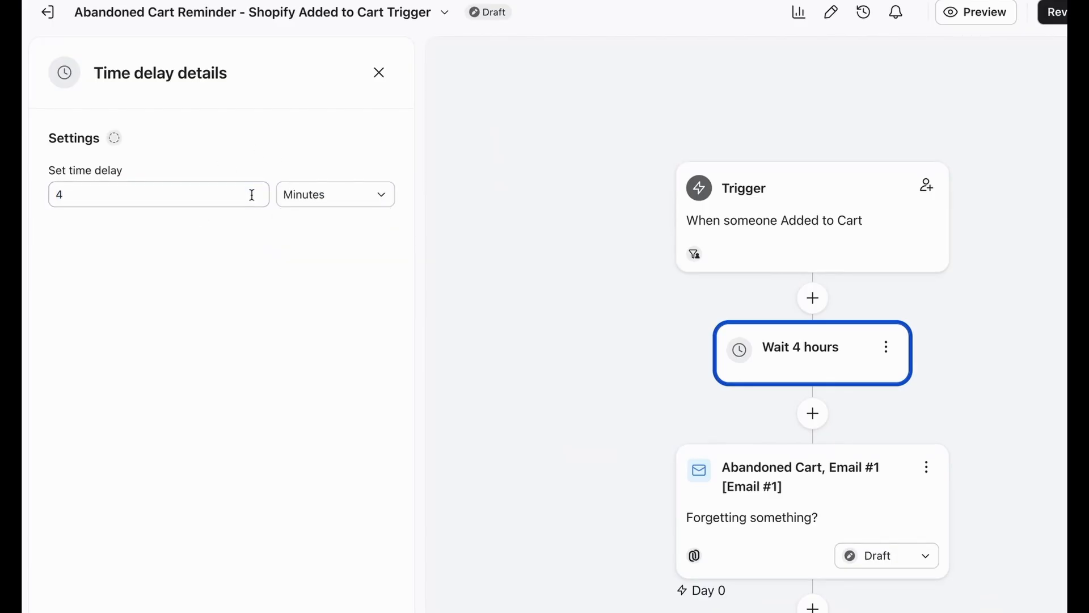
double_click(251, 194)
scroll(254, 327, down, 2)
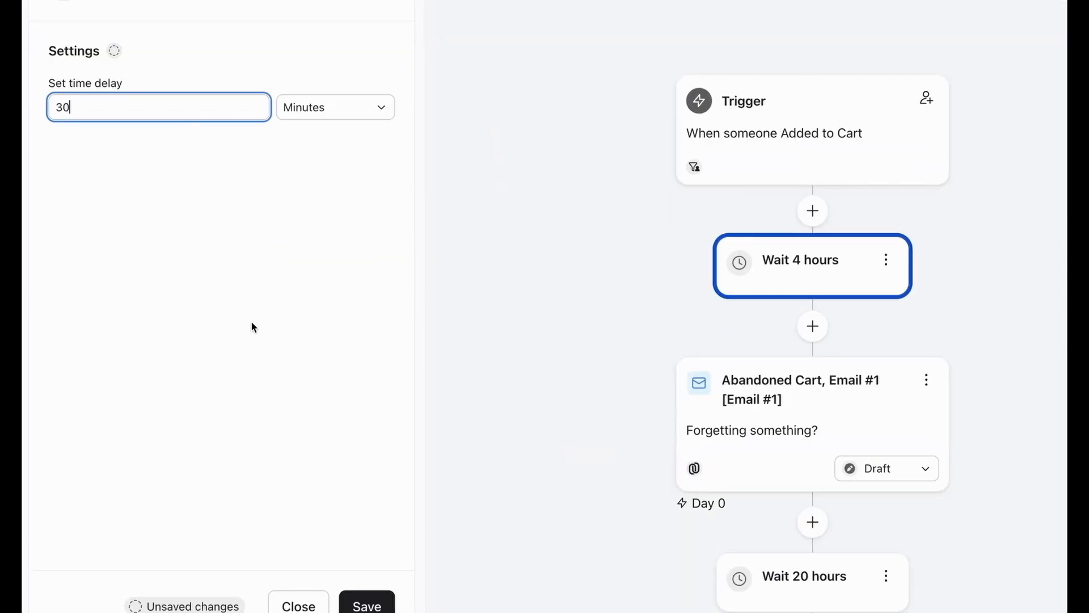
click(368, 605)
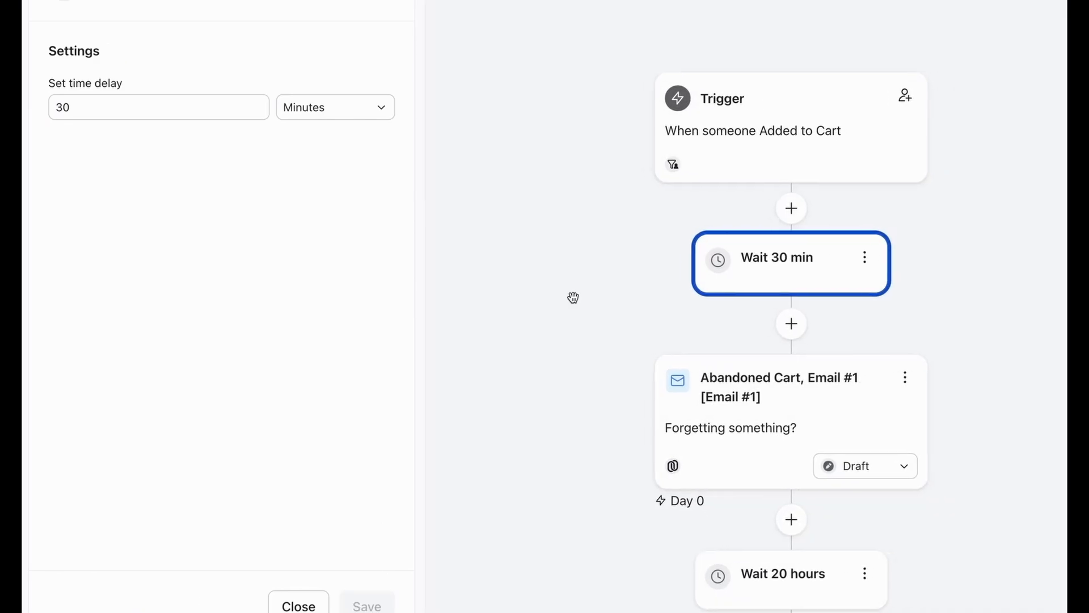
Open the details of Abandoned Cart Email #1 and review the remaining delay and email down to the flow's end
scroll(573, 297, down, 4)
scroll(740, 319, up, 5)
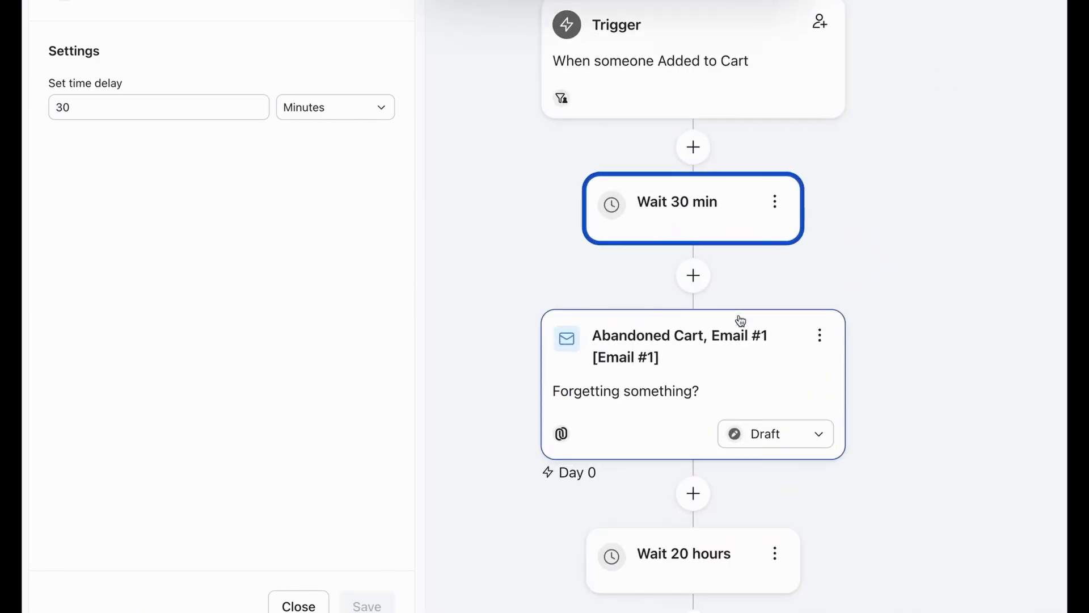
click(694, 323)
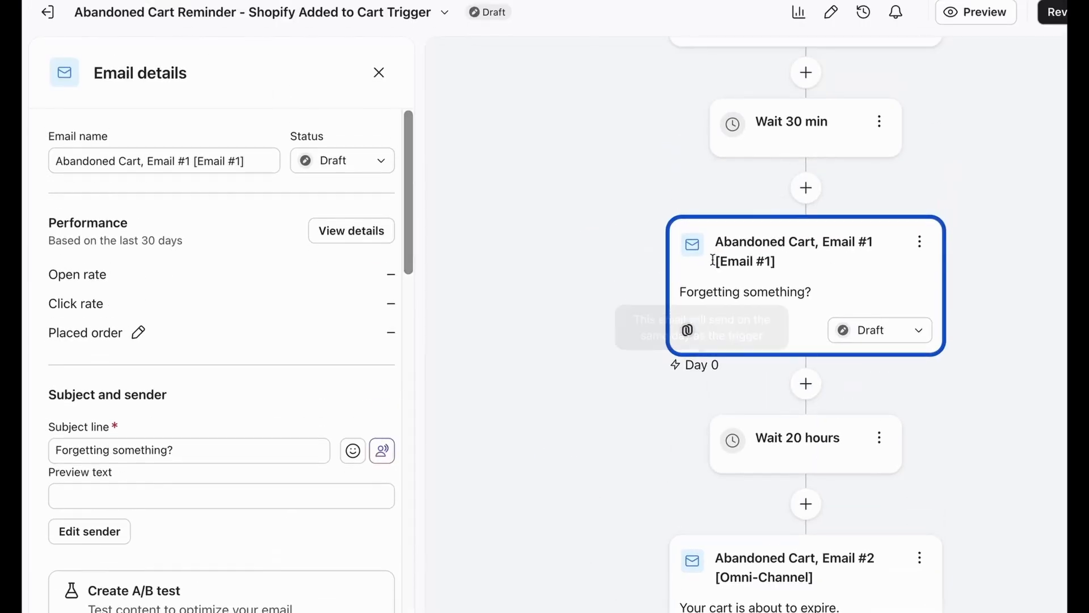
scroll(777, 314, down, 5)
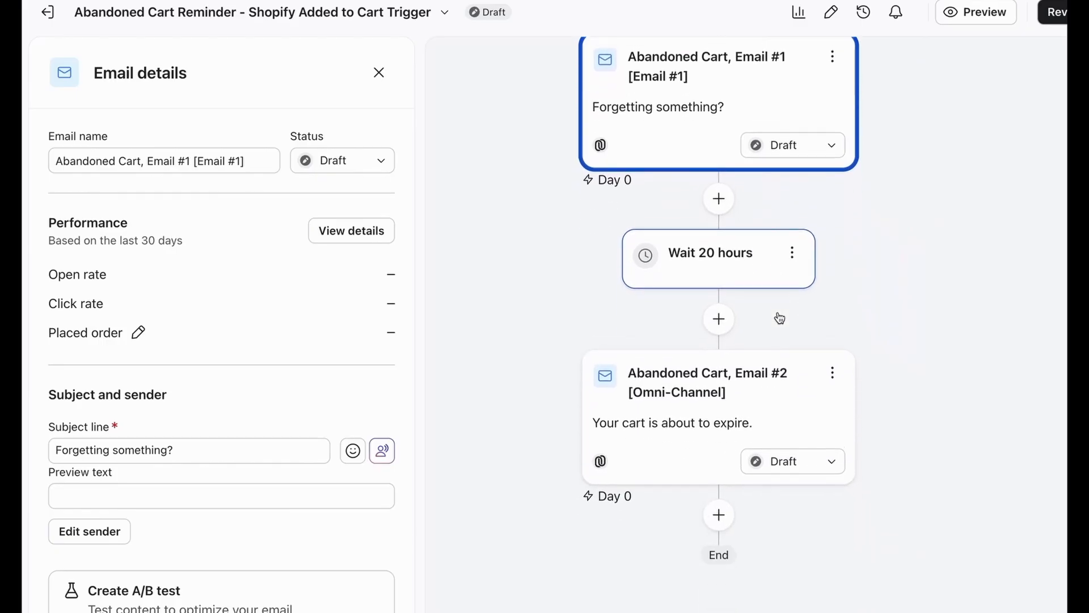
scroll(724, 519, down, 2)
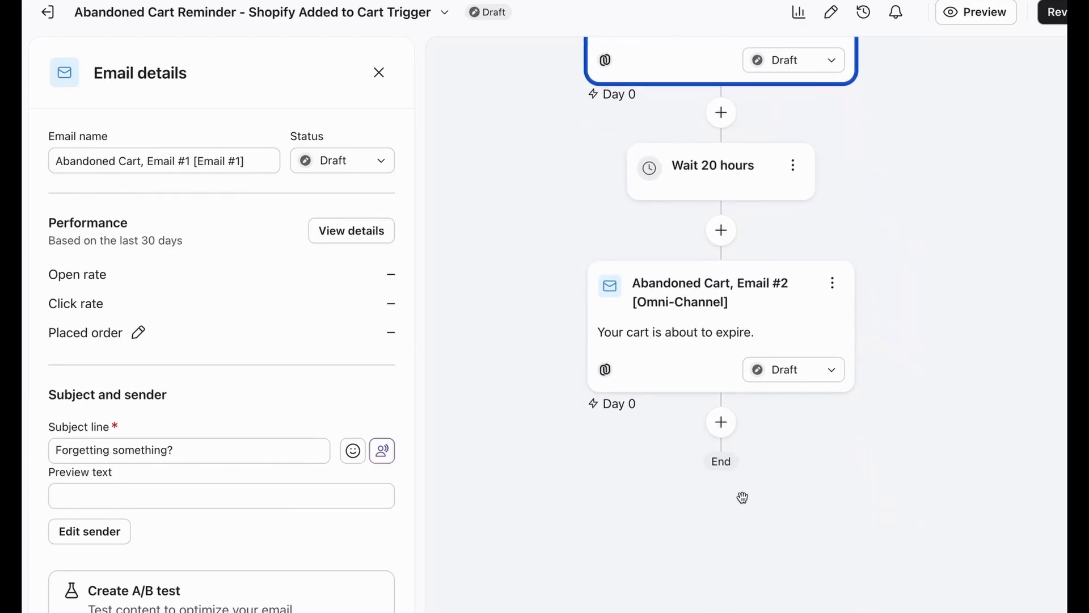
scroll(742, 368, down, 2)
scroll(787, 457, up, 2)
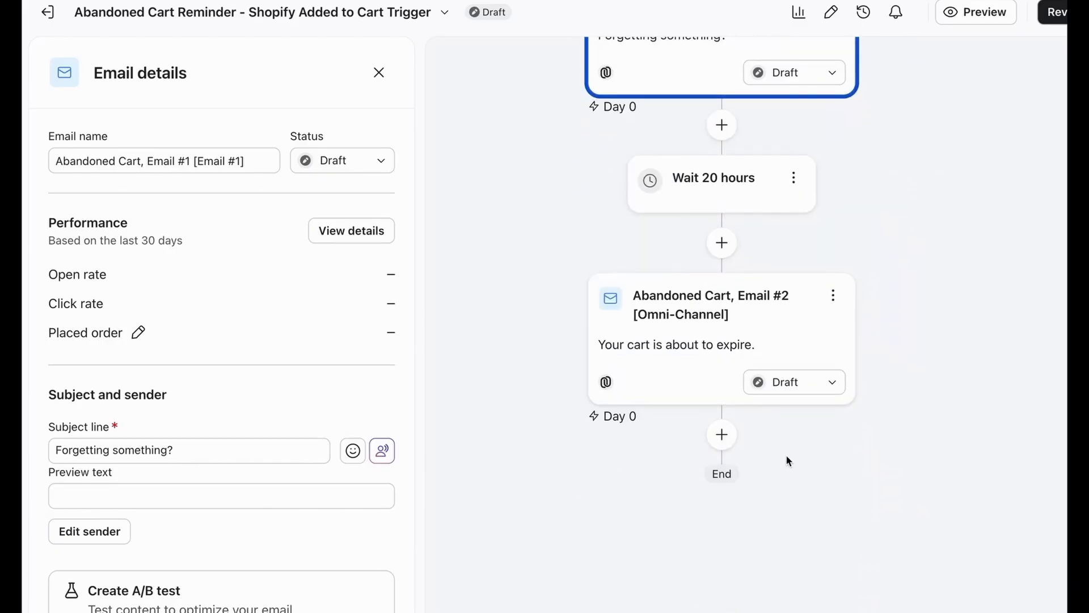
scroll(752, 233, up, 5)
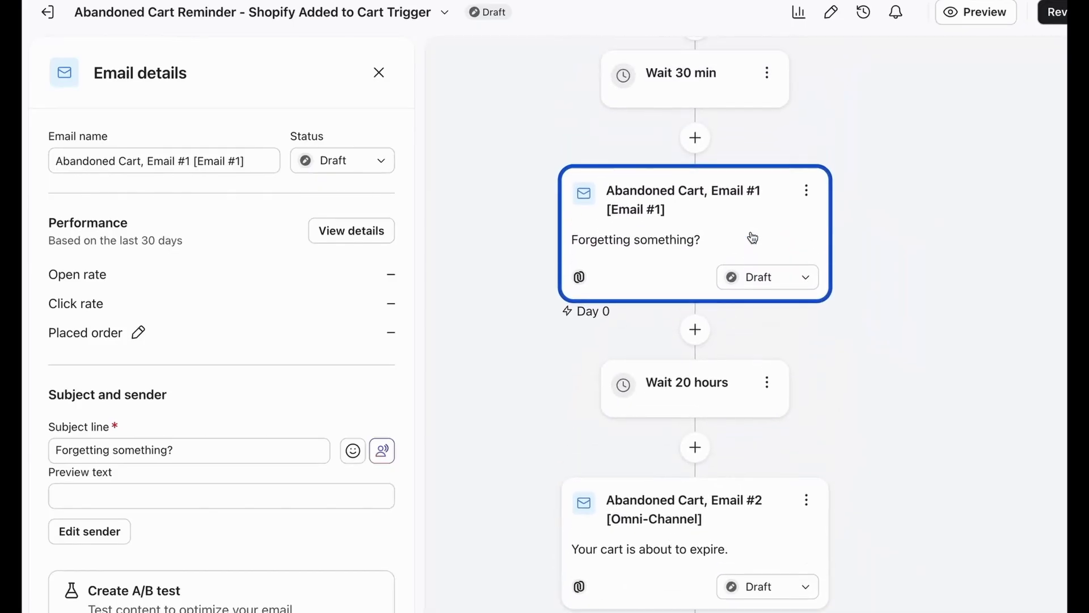
scroll(753, 237, up, 7)
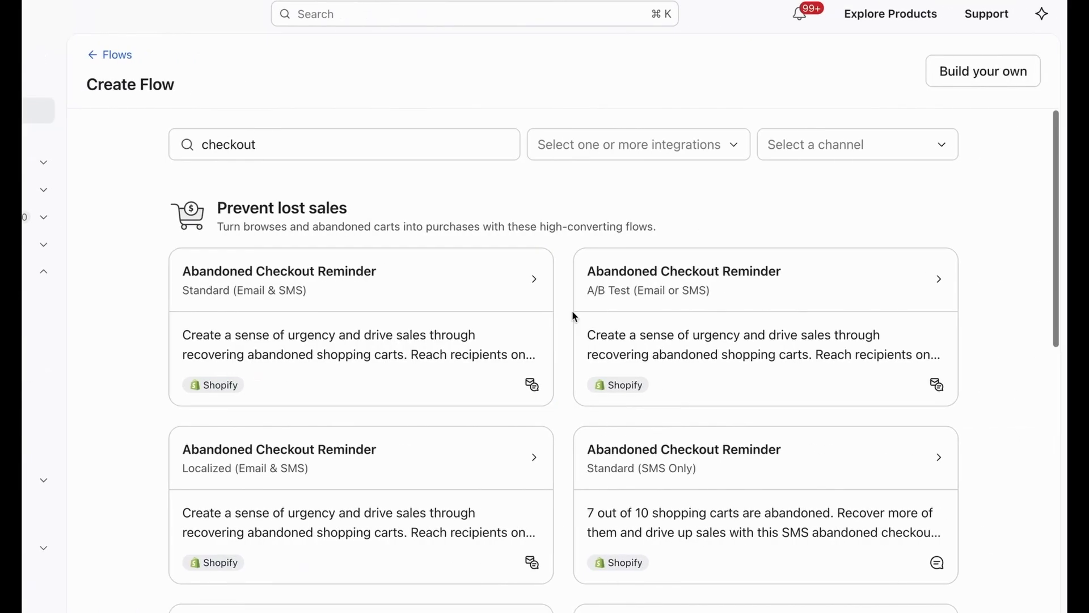
Create a flow from the Shopify "Abandoned Checkout Reminder" Standard (Email & SMS) template, keeping its default name
click(263, 149)
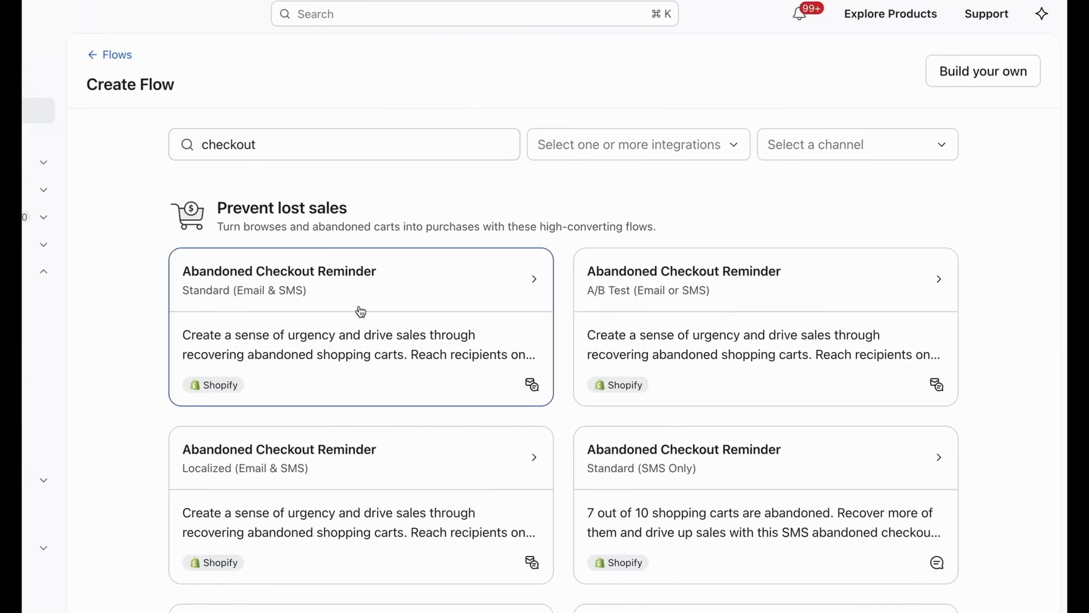
click(323, 288)
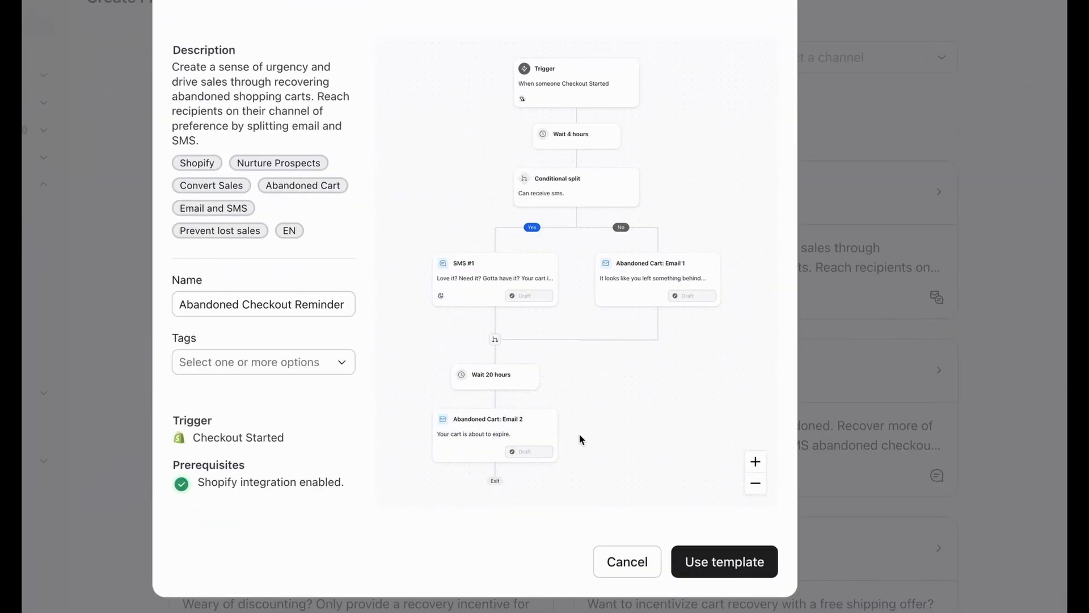
click(701, 561)
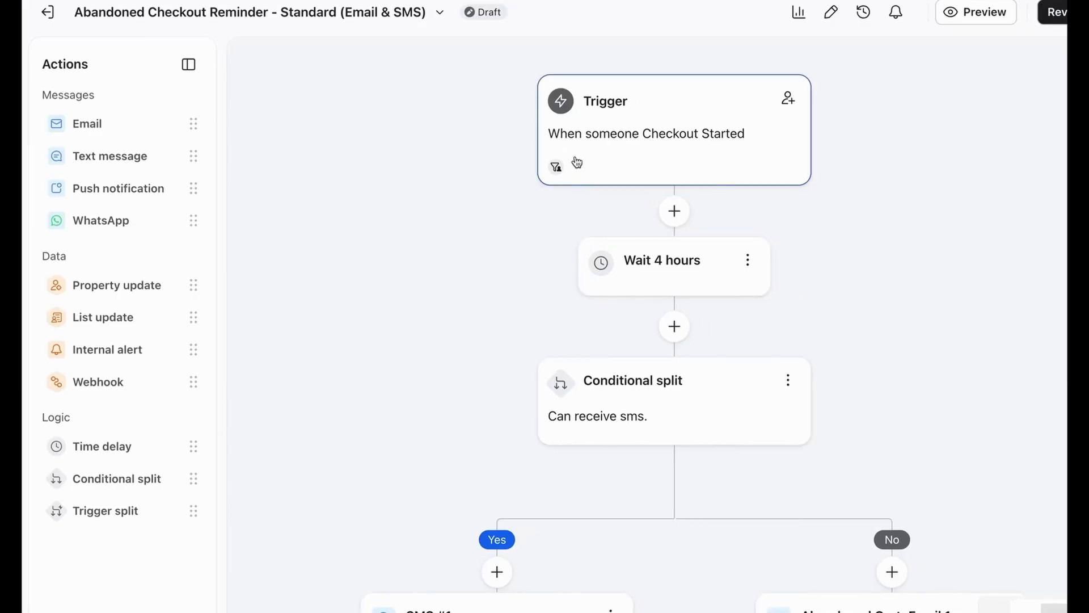
Remove the "Can receive sms" conditional split from the checkout flow by deleting its Yes path
click(577, 163)
scroll(704, 341, down, 5)
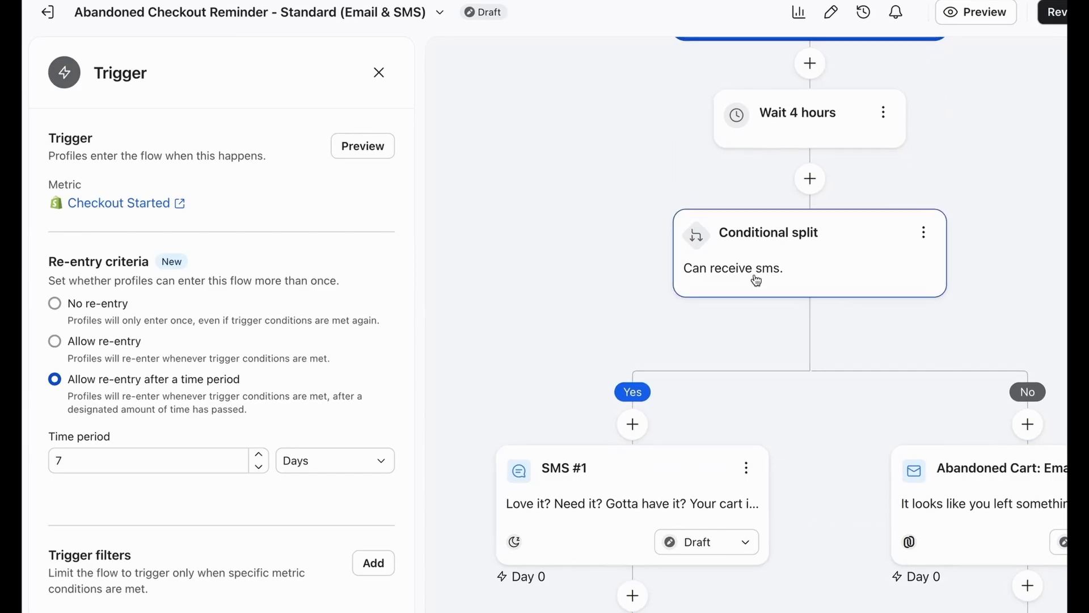
click(924, 232)
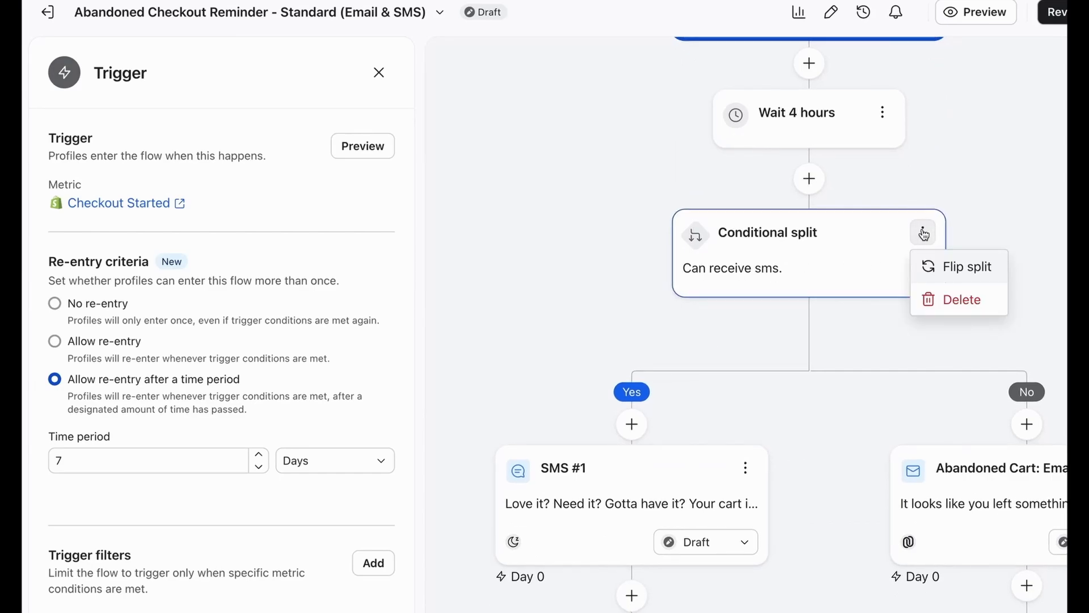
click(939, 302)
click(492, 390)
click(761, 448)
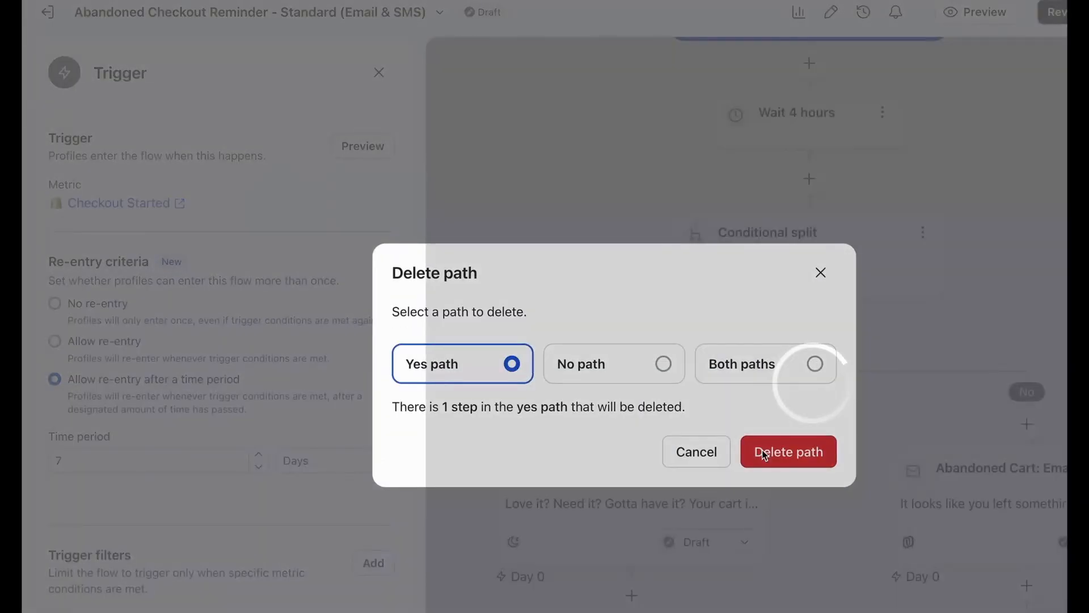
Set the time delay between the Checkout Started trigger and Email 1 to 30 minutes and save it
scroll(635, 273, up, 3)
click(635, 274)
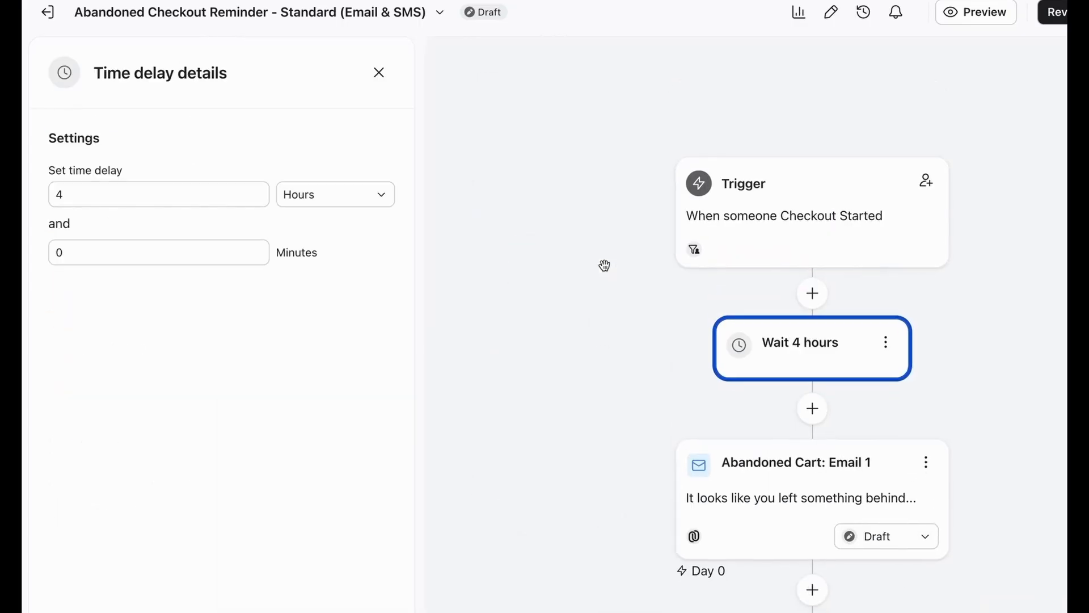
click(236, 203)
text(1)
click(331, 201)
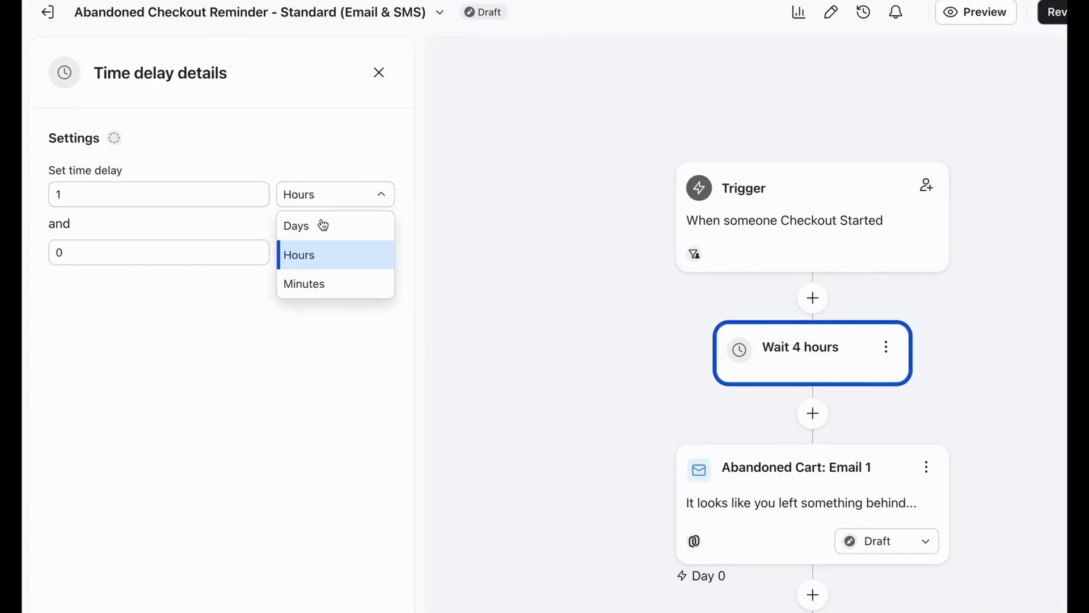
click(318, 284)
click(211, 196)
text(30)
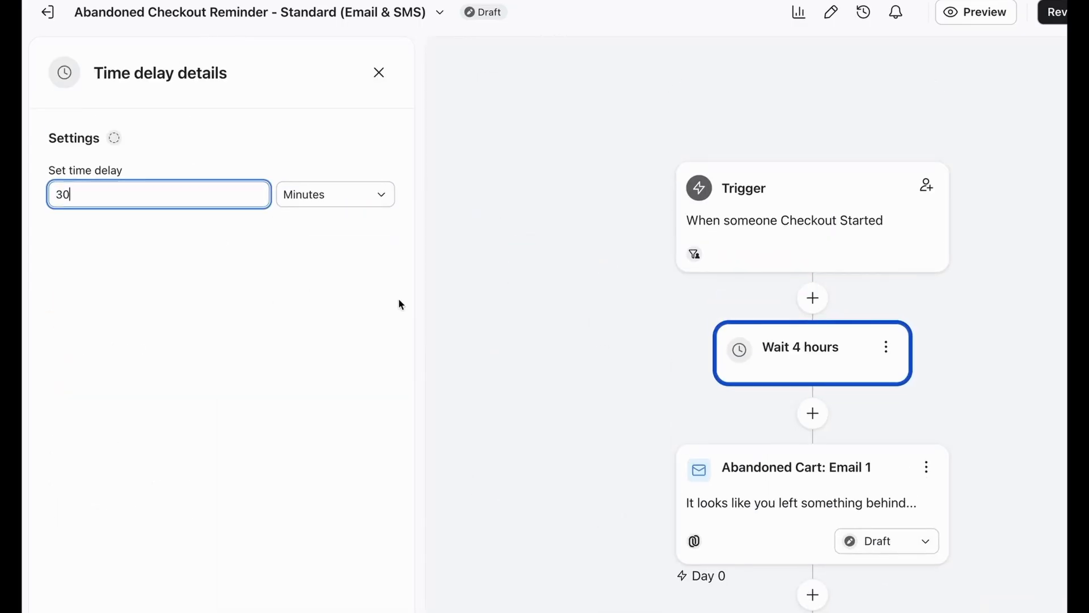
click(366, 604)
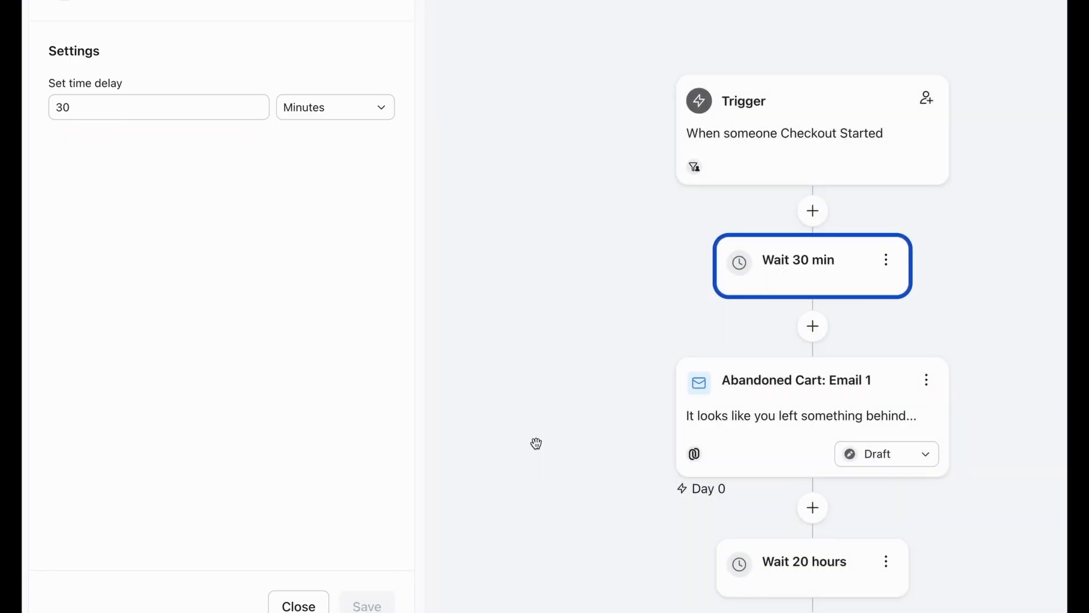
Review the Checkout Started trigger's re-entry criteria, trigger filters and profile filters, and close its settings
scroll(591, 376, down, 5)
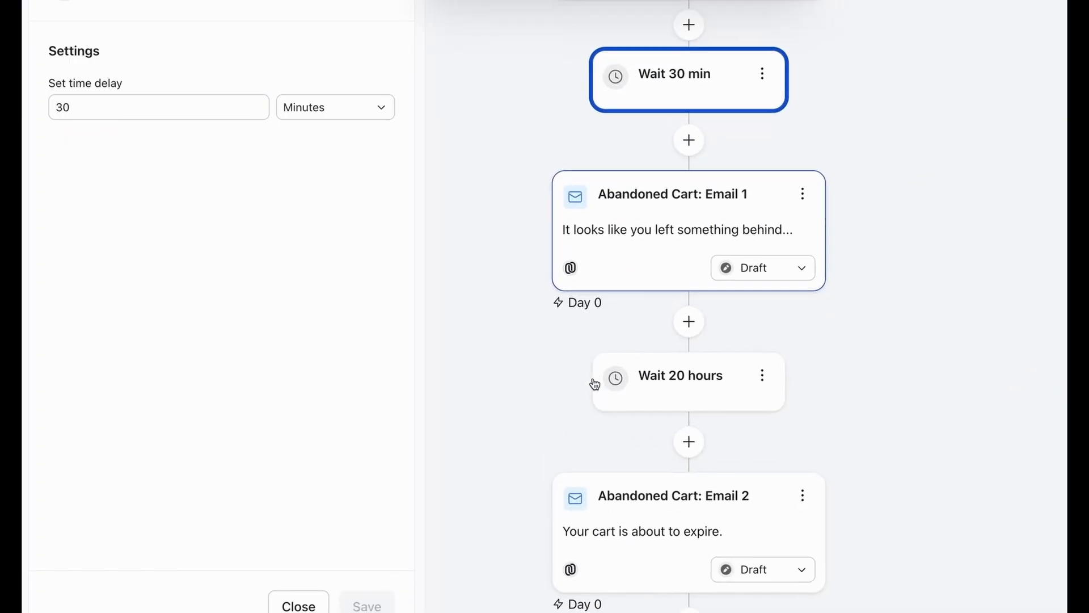
scroll(638, 301, up, 5)
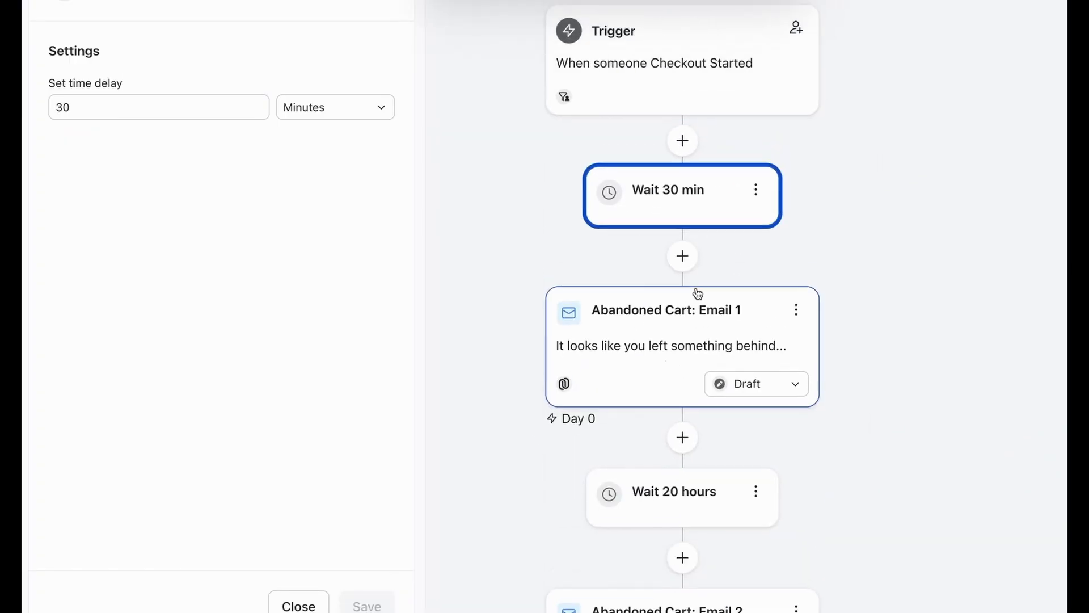
click(662, 108)
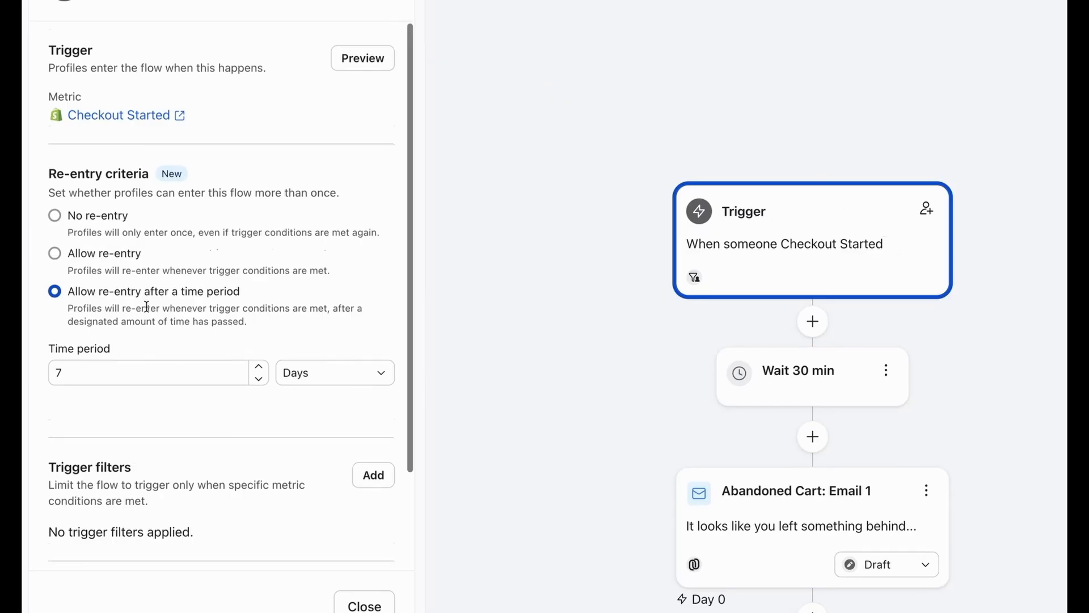
scroll(244, 404, down, 2)
triple_click(73, 474)
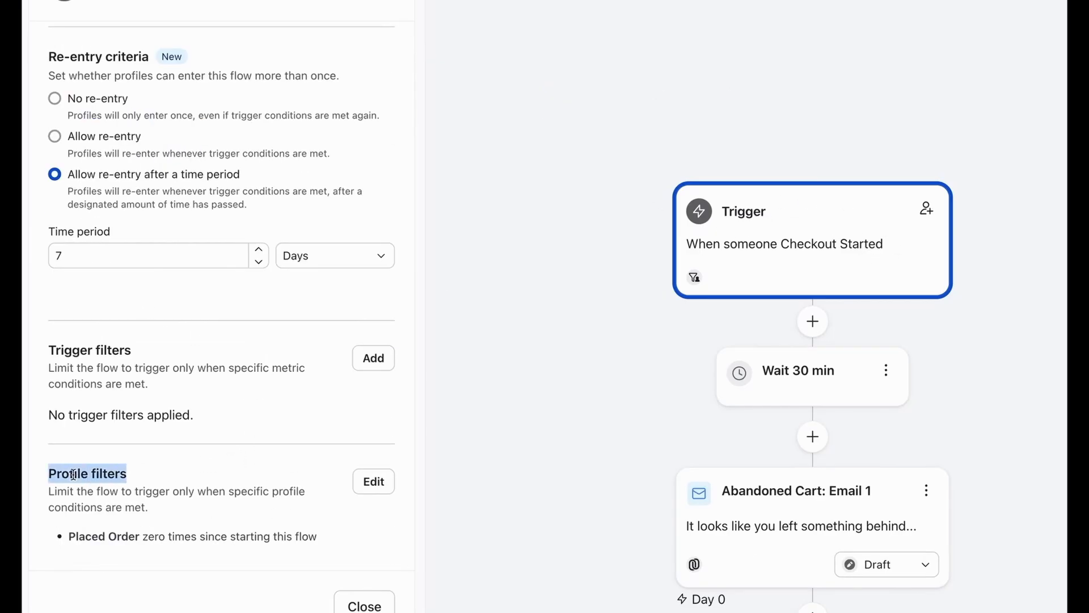
click(126, 512)
triple_click(115, 534)
click(211, 533)
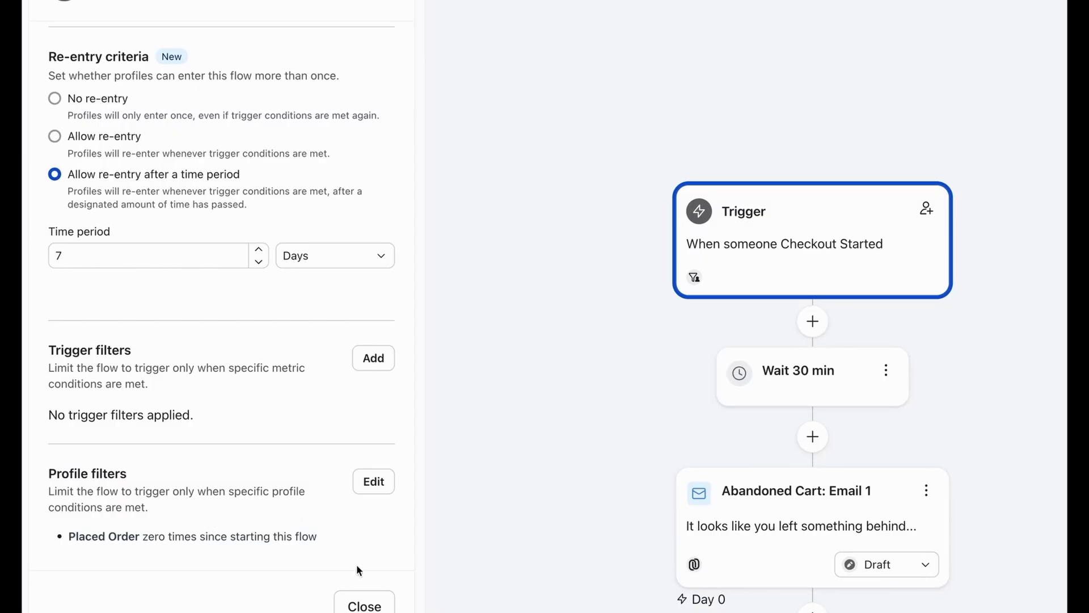
click(365, 605)
Look over the checkout flow's sequence of trigger, time delays and two abandoned cart emails
scroll(559, 420, down, 3)
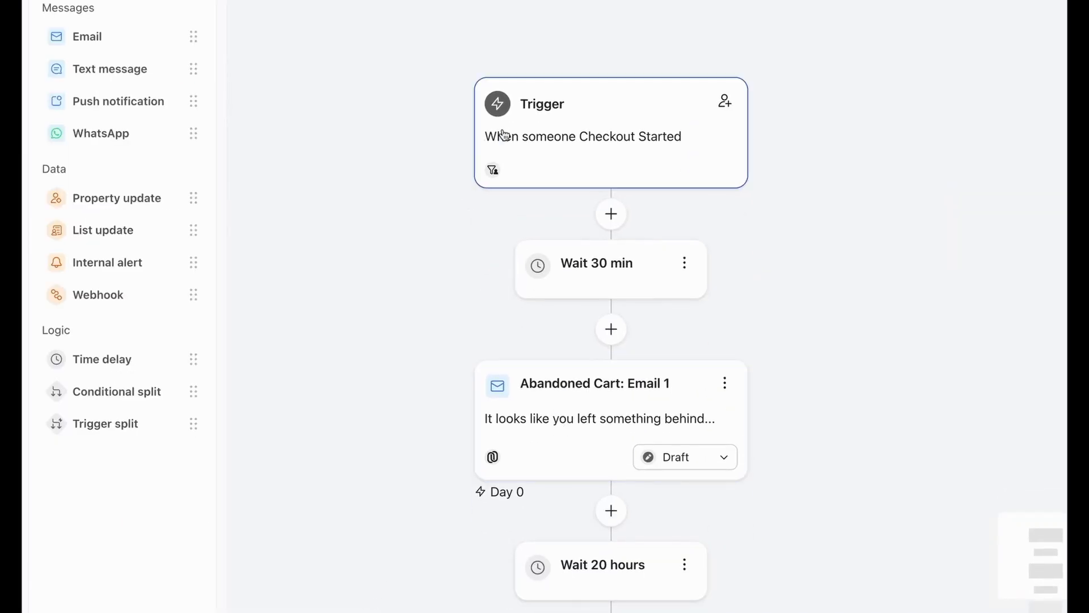
scroll(423, 249, down, 2)
scroll(423, 249, up, 2)
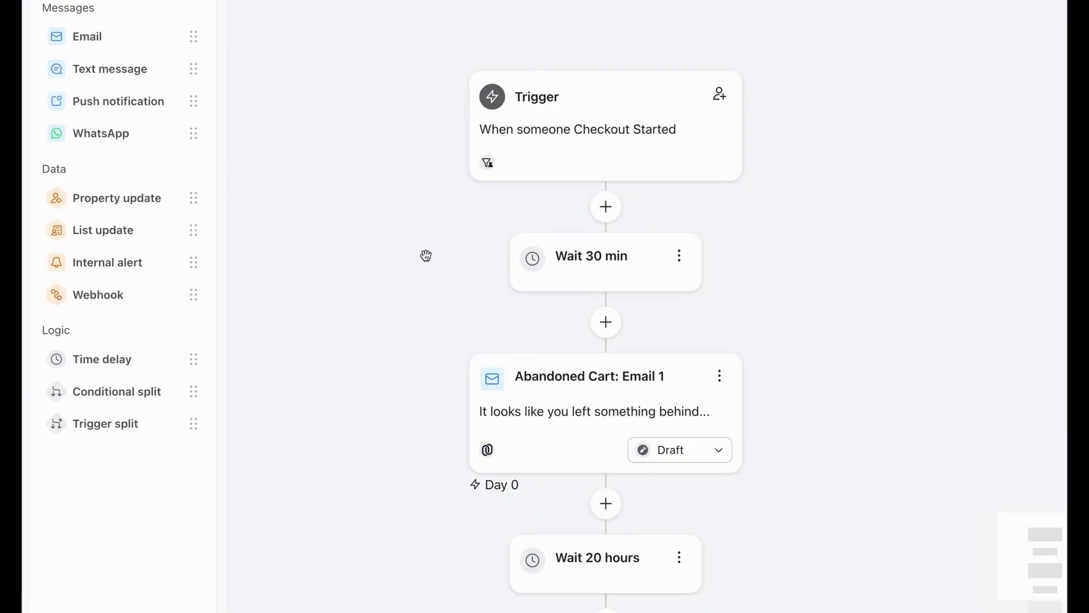
scroll(426, 255, down, 5)
scroll(427, 255, up, 3)
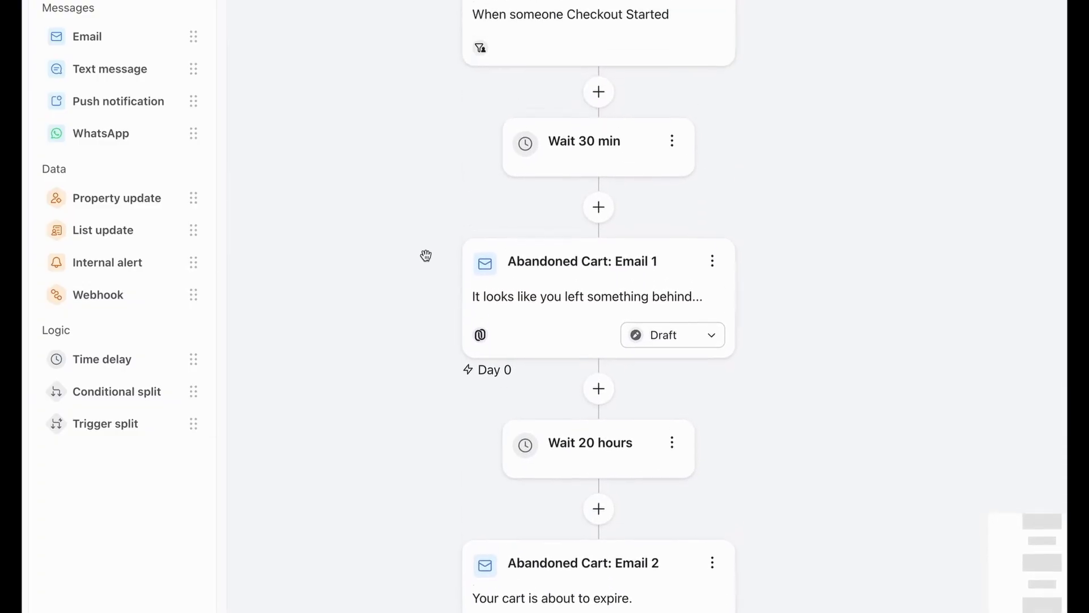
scroll(426, 255, up, 4)
scroll(449, 329, down, 1)
click(527, 391)
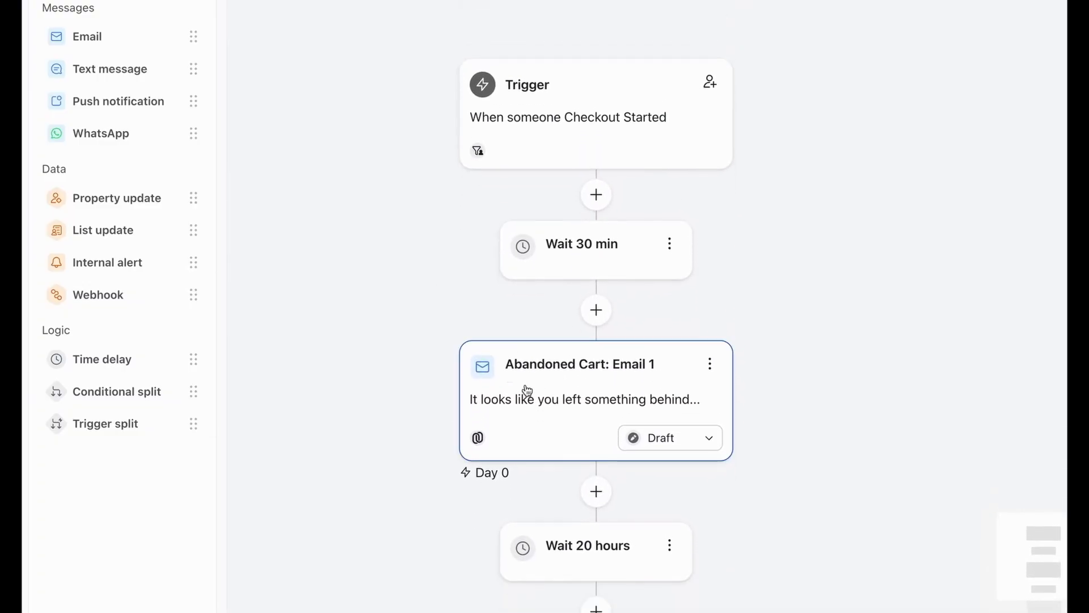
click(410, 346)
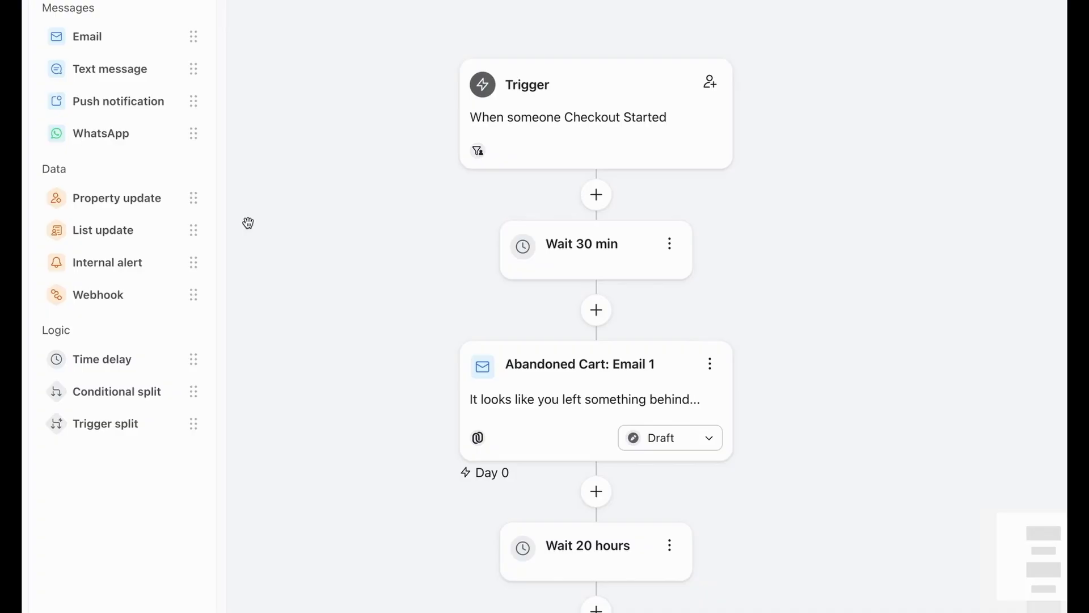
scroll(539, 355, down, 2)
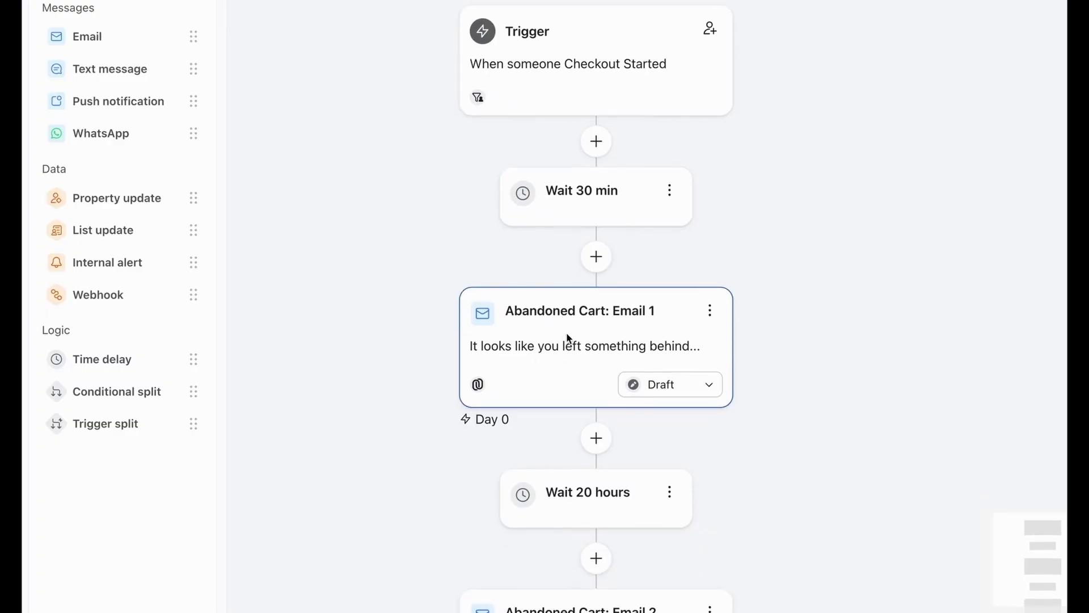
scroll(426, 299, down, 3)
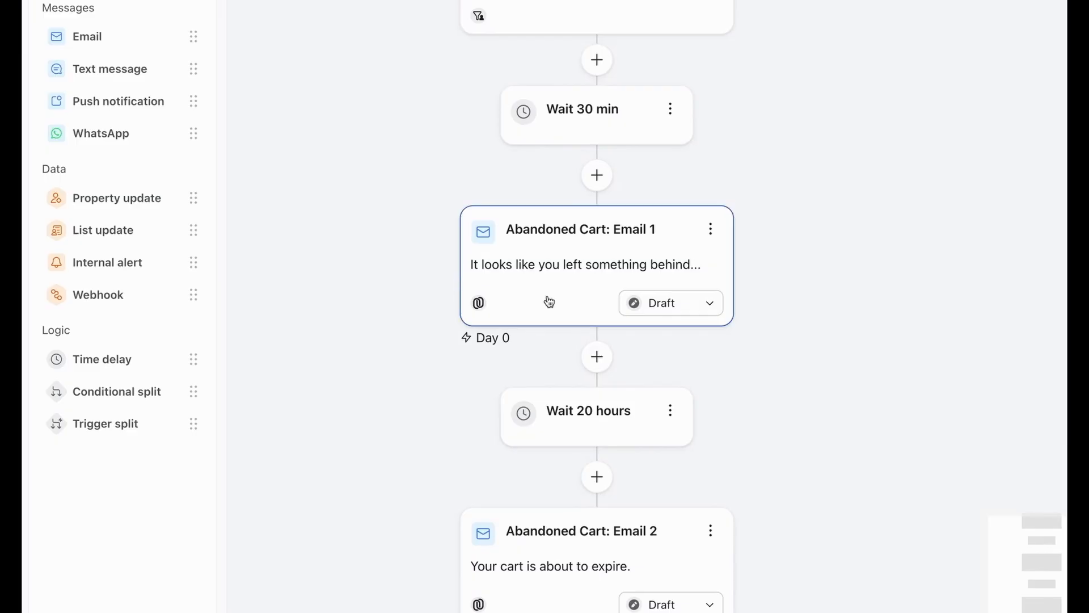
scroll(548, 301, up, 5)
scroll(548, 296, up, 2)
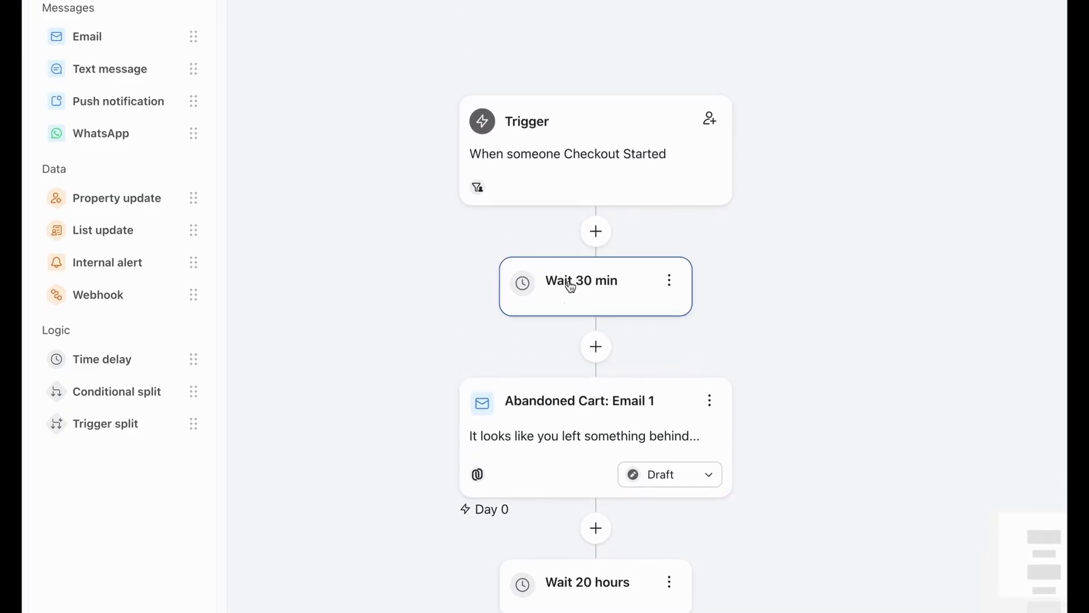